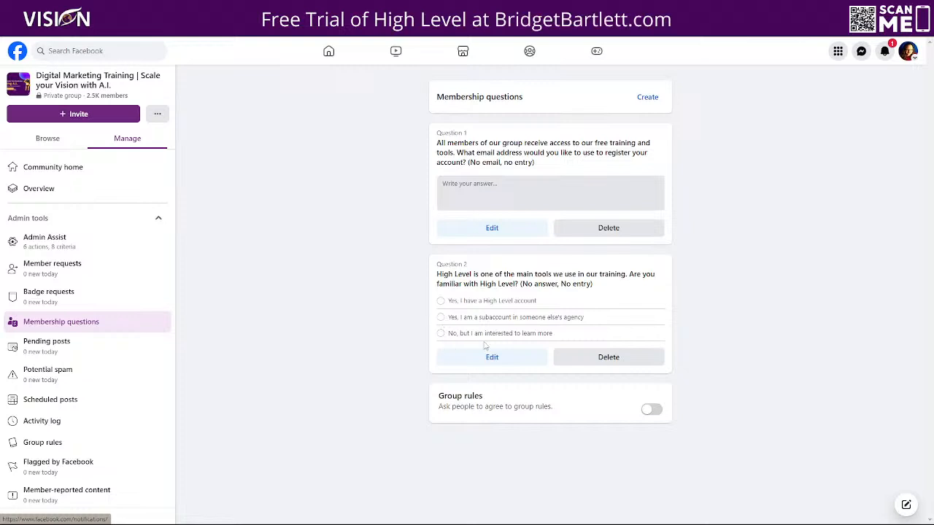
pyautogui.click(647, 98)
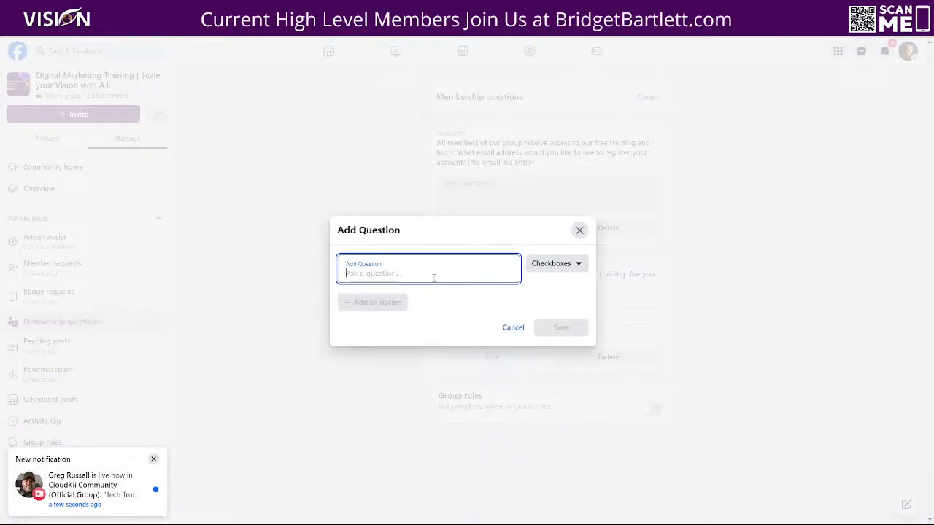
pyautogui.click(568, 268)
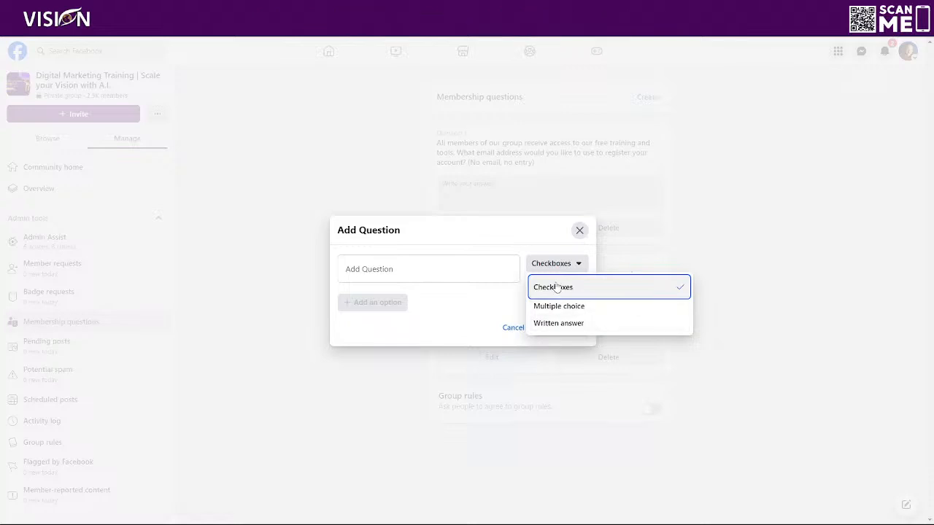
pyautogui.click(579, 230)
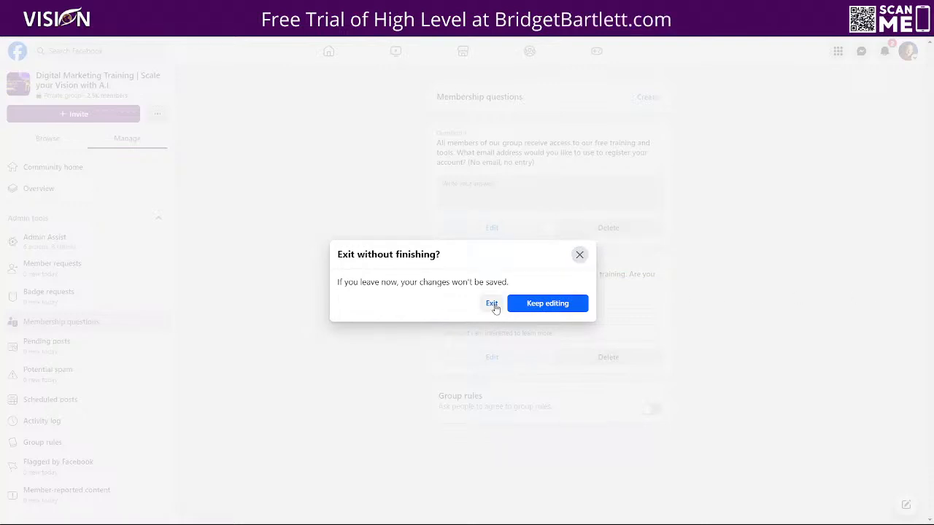
pyautogui.click(492, 303)
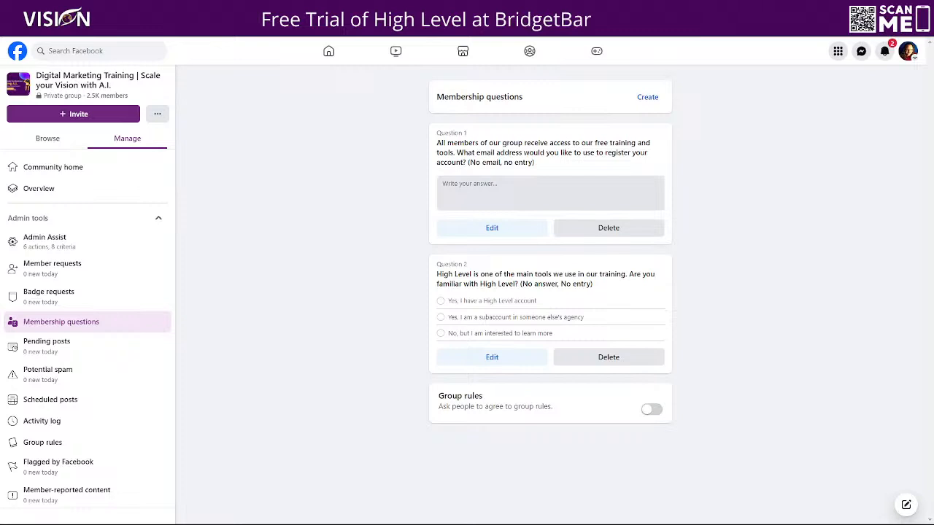
# Step: Open the GroupKii panel for the Digital Marketing Training group and review its Auto Approval criteria
pyautogui.click(884, 51)
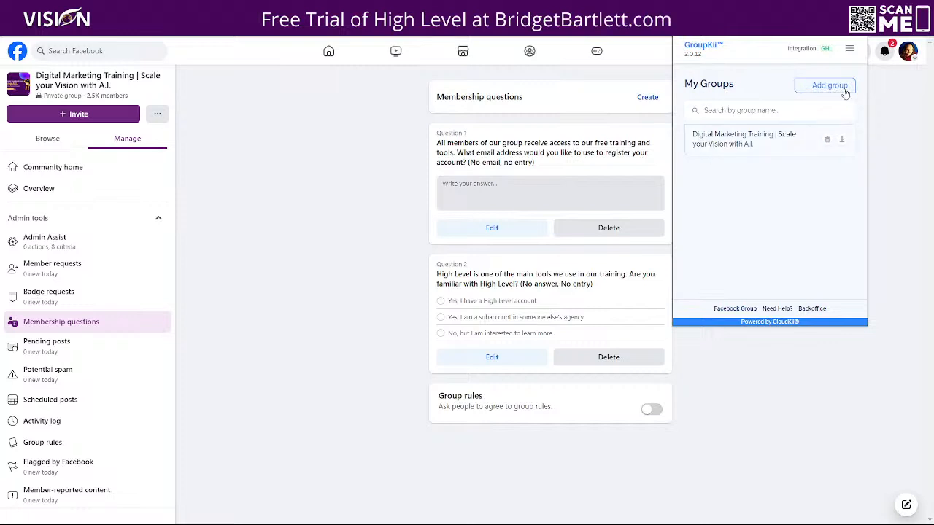
pyautogui.click(750, 146)
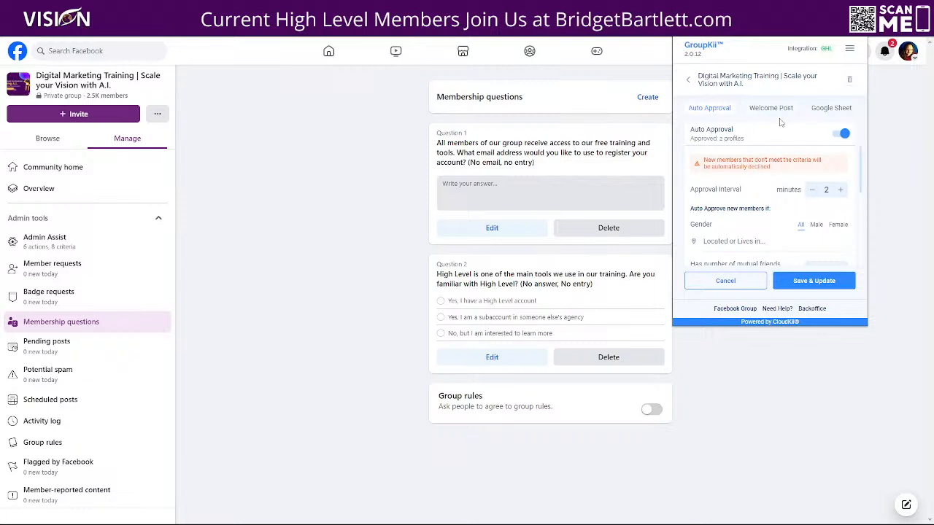
pyautogui.scroll(-4, 766, 182)
pyautogui.scroll(2, 763, 192)
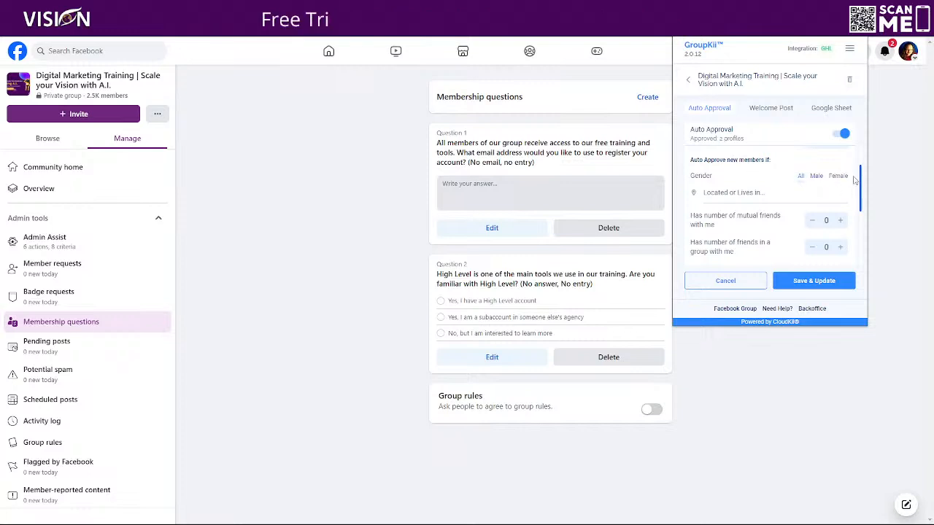
pyautogui.scroll(-1, 758, 219)
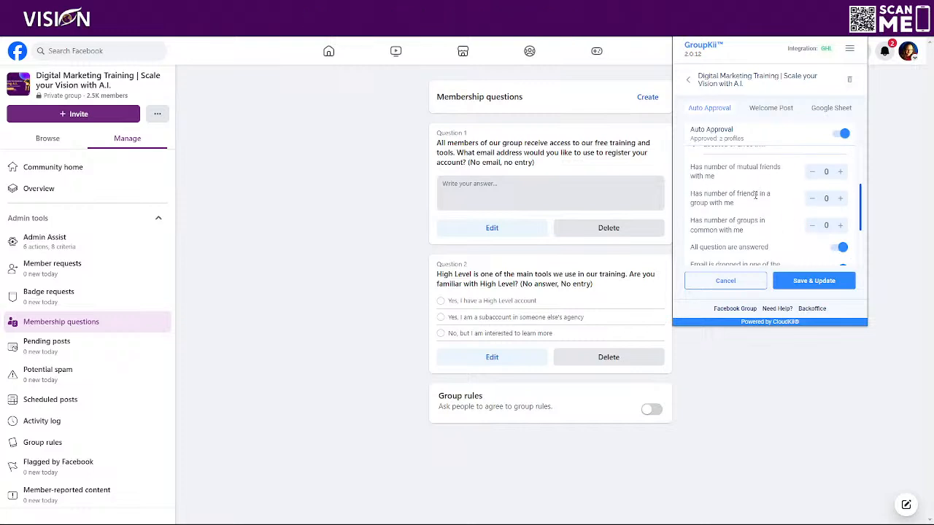
pyautogui.scroll(-1, 784, 216)
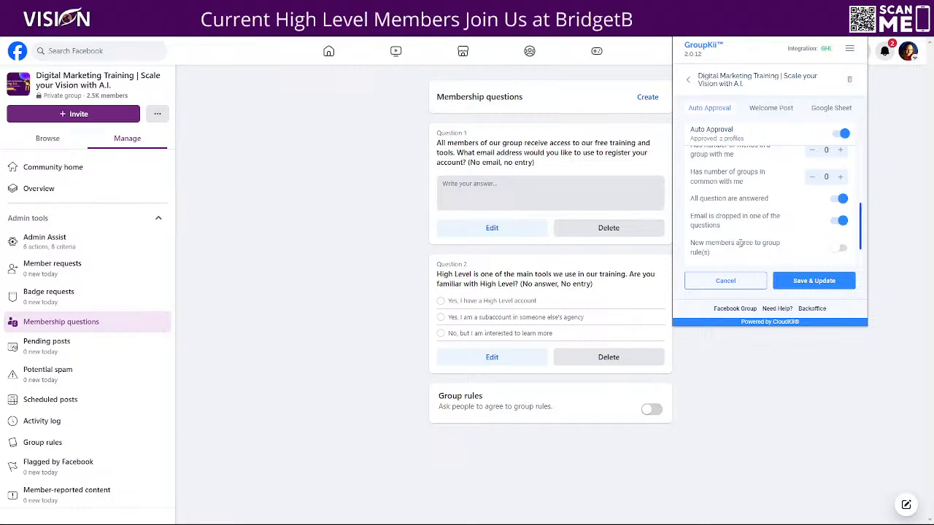
pyautogui.scroll(-1, 773, 204)
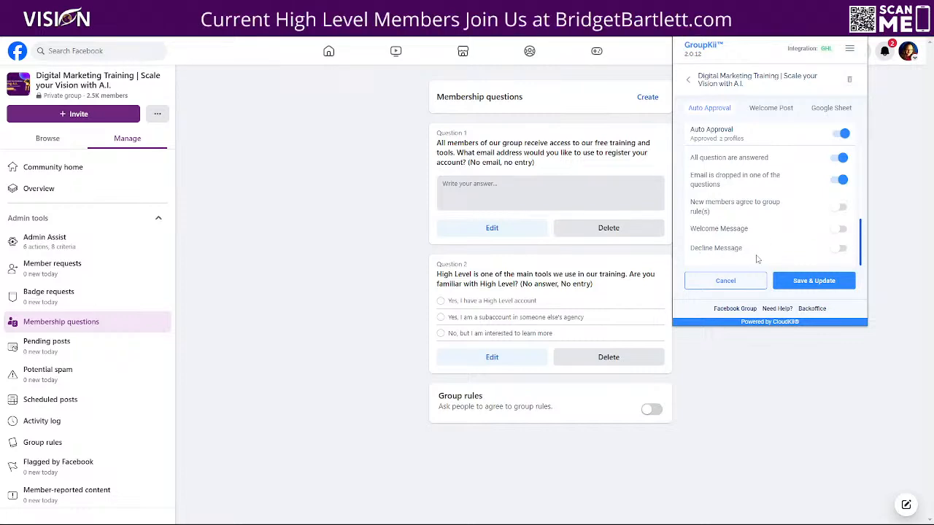
# Step: Switch the Welcome Message option on and back off, then save and update the auto-approval settings
pyautogui.click(841, 230)
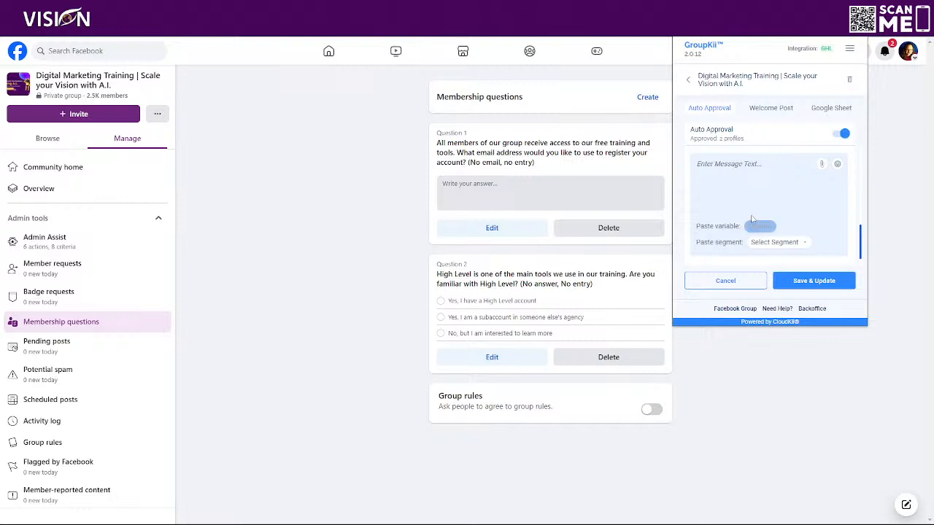
pyautogui.scroll(3, 850, 182)
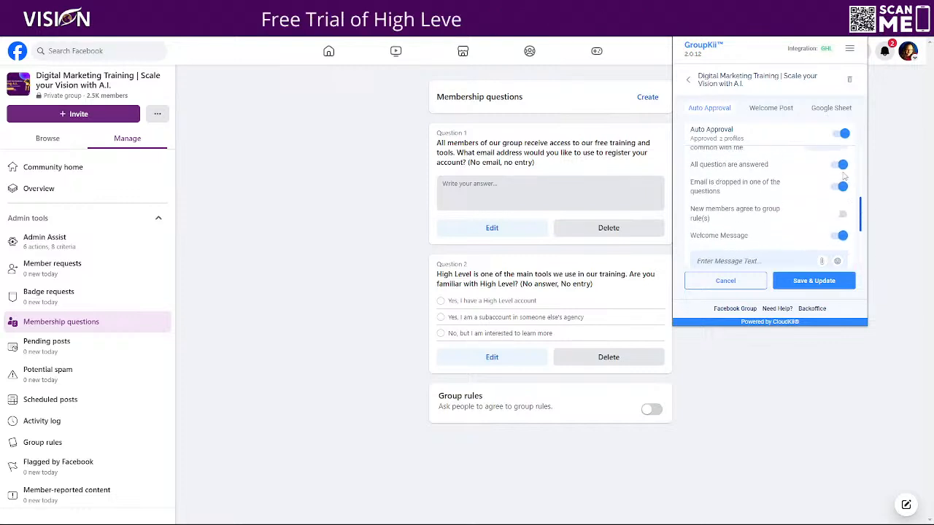
pyautogui.scroll(-3, 816, 242)
pyautogui.scroll(2, 836, 193)
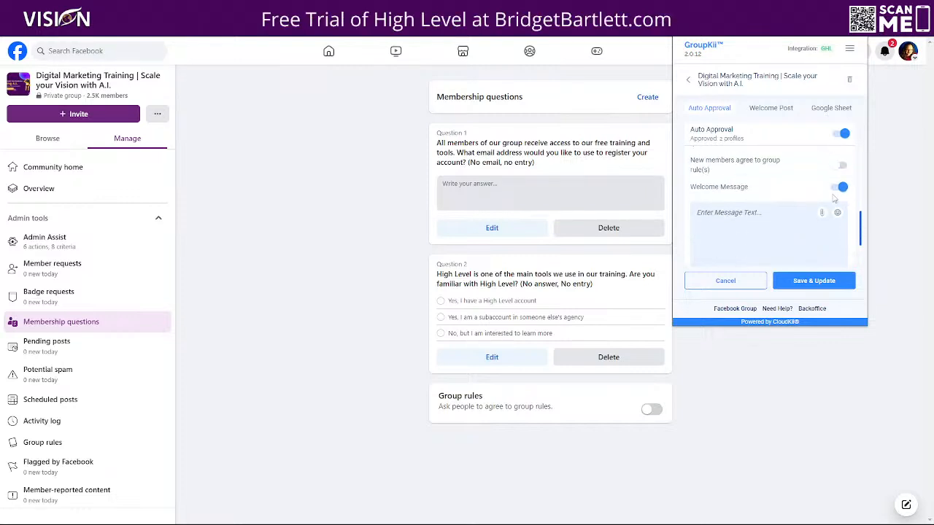
pyautogui.click(841, 188)
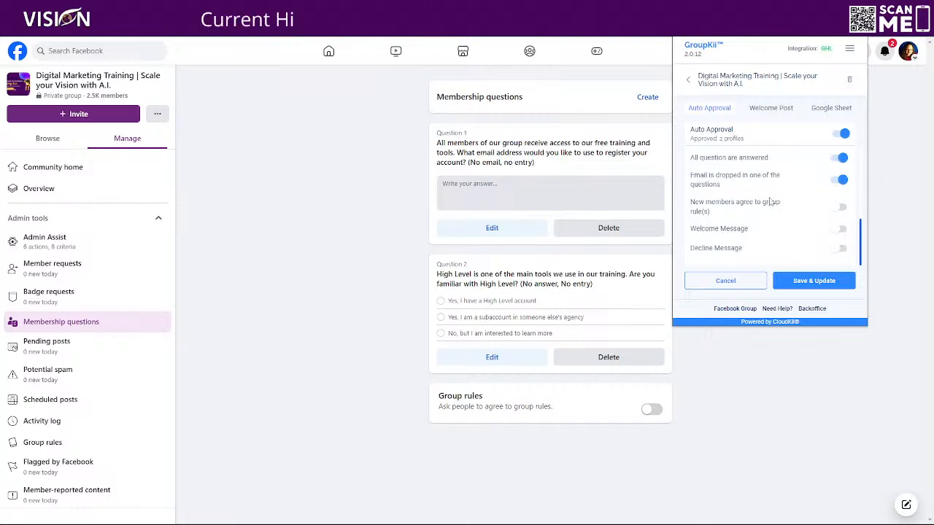
pyautogui.click(816, 280)
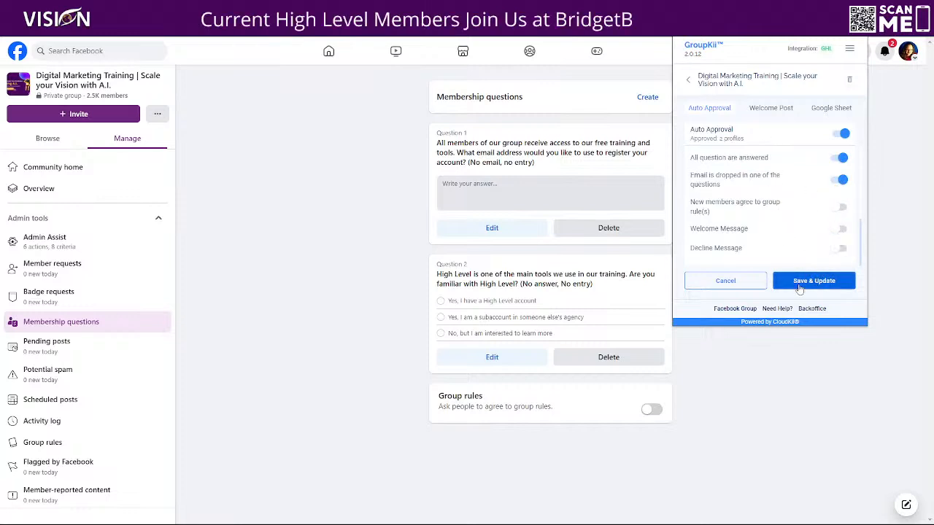
# Step: Open the Welcome Post settings and switch the Welcome Post option on and back off
pyautogui.click(772, 109)
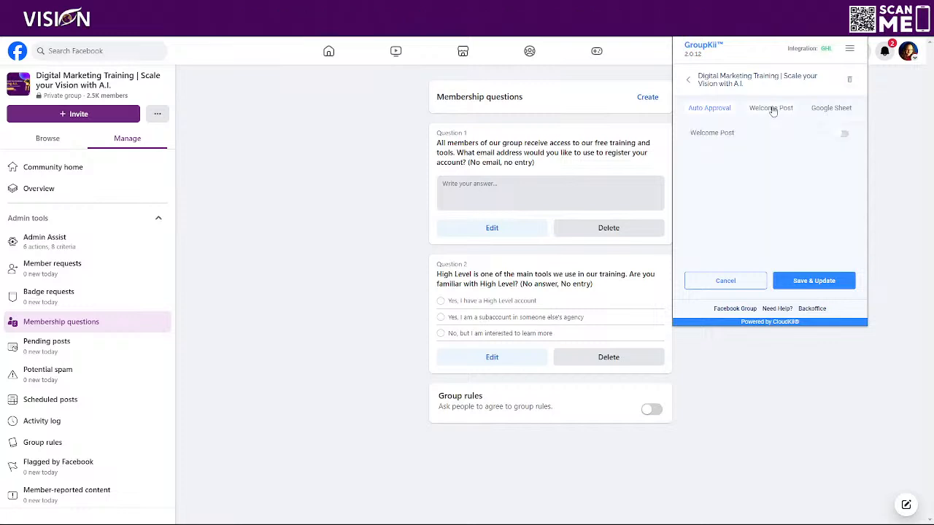
pyautogui.click(846, 136)
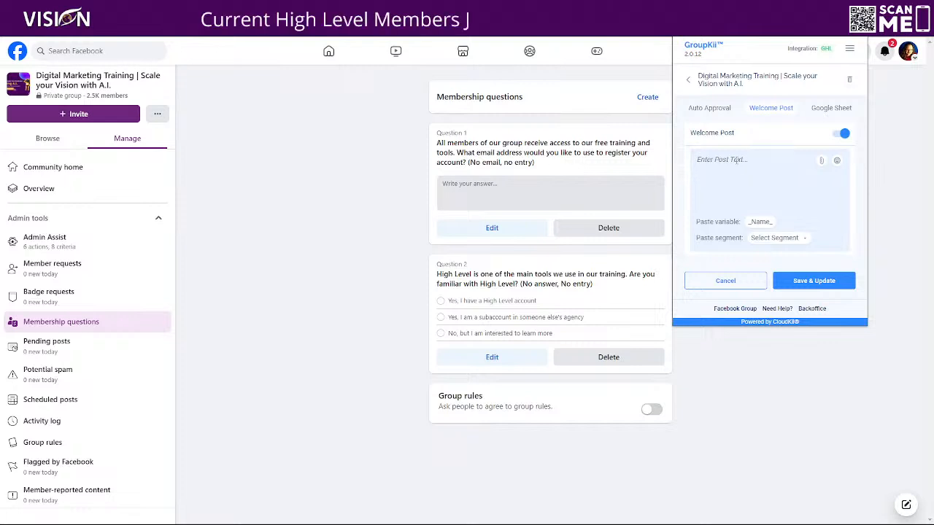
pyautogui.click(841, 135)
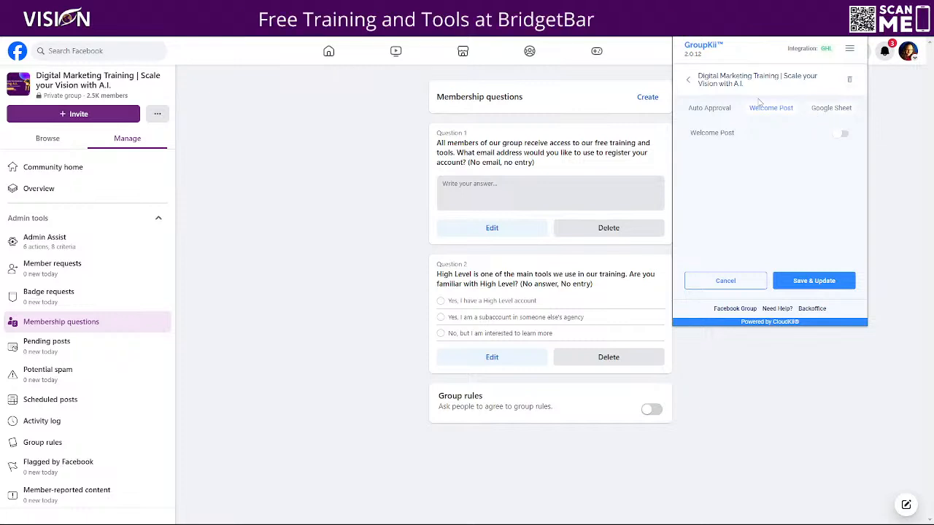
# Step: Open the group's linked Google Sheet and the GHL integration page, reviewing the available integration choices
pyautogui.click(832, 109)
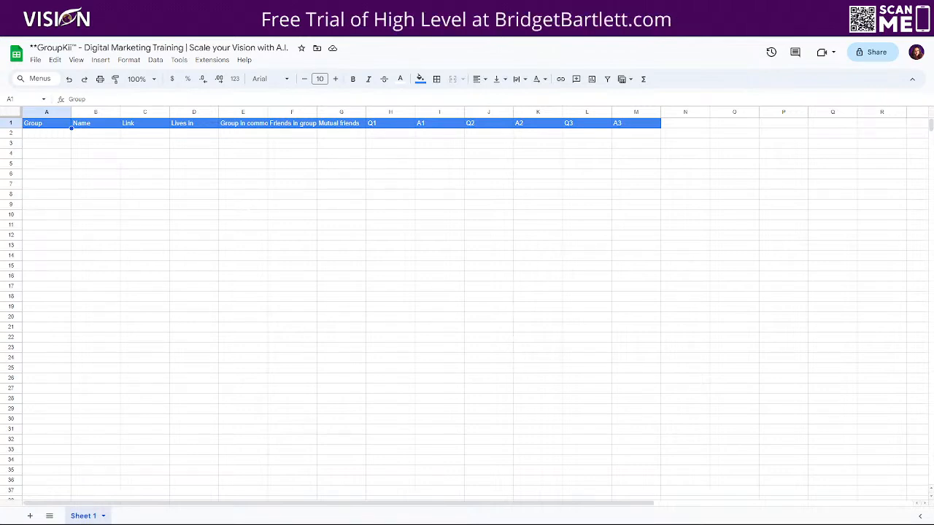
pyautogui.click(29, 7)
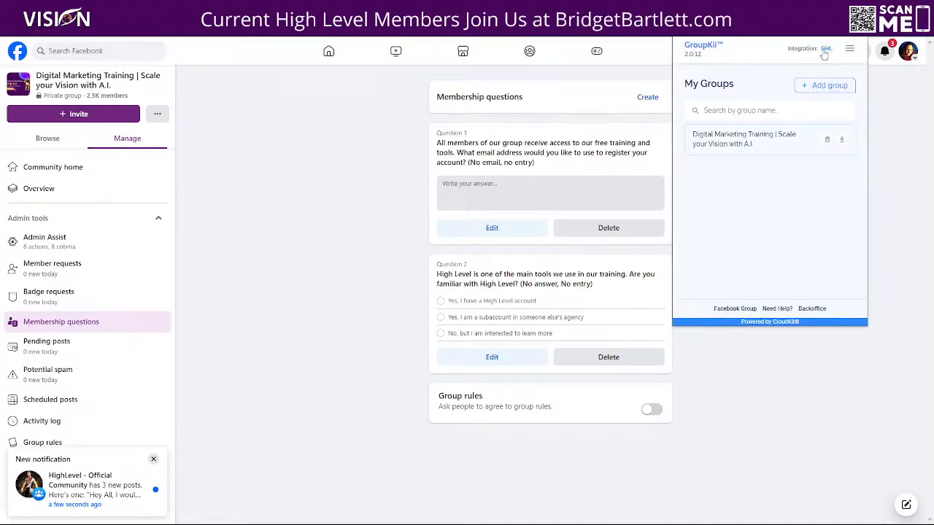
pyautogui.click(825, 50)
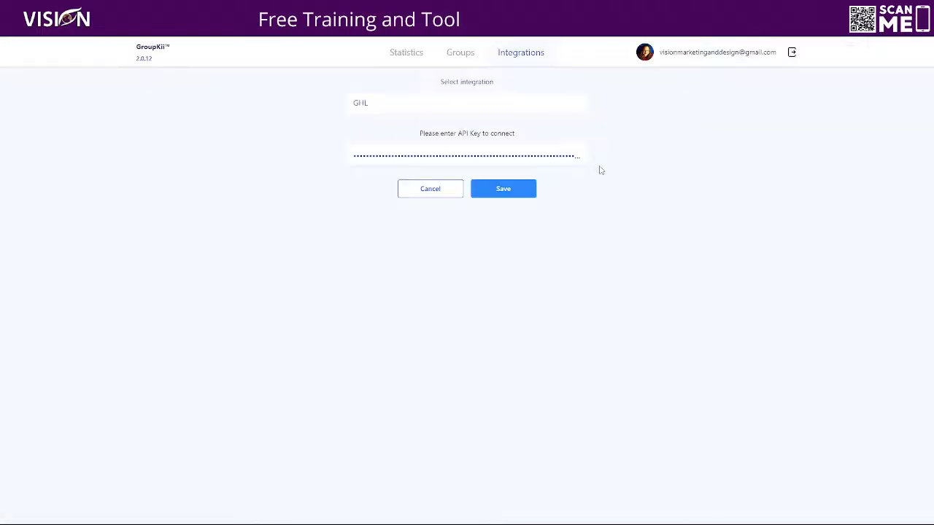
pyautogui.click(372, 101)
pyautogui.scroll(-1, 419, 152)
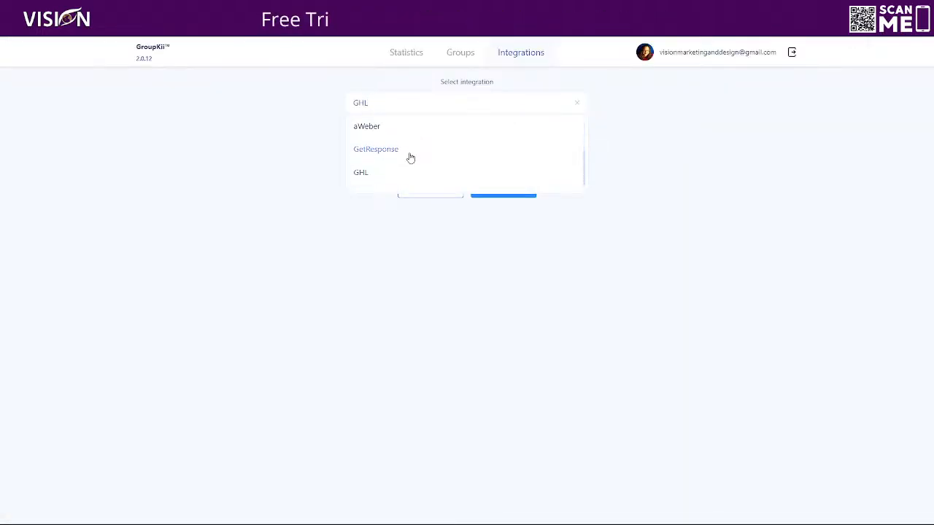
pyautogui.scroll(1, 373, 152)
pyautogui.click(275, 111)
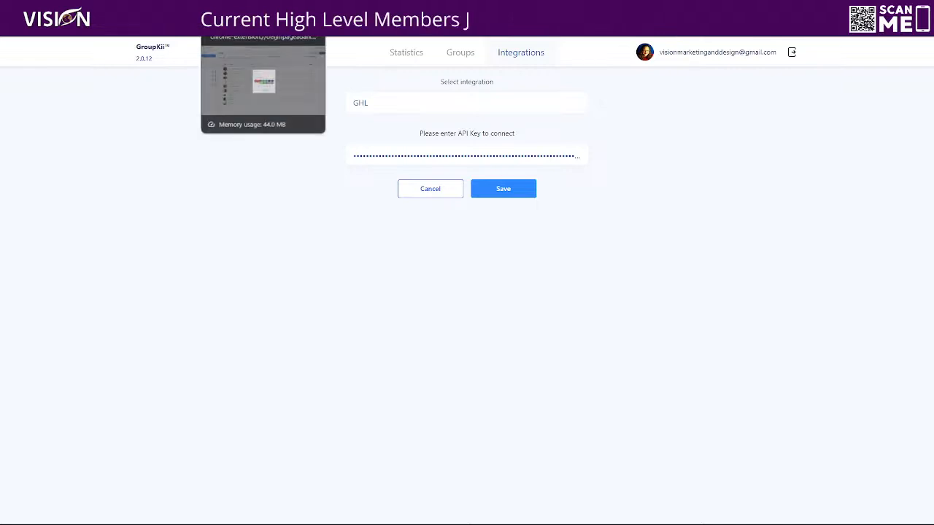
pyautogui.click(313, 9)
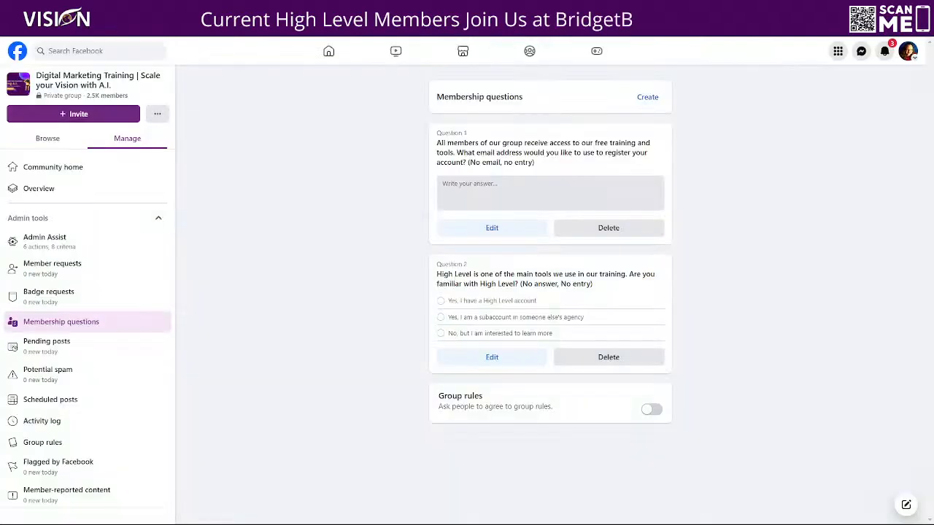
# Step: In the ELMessenger back office, create a new tag named FB Group with the blue colour and save it
pyautogui.click(859, 28)
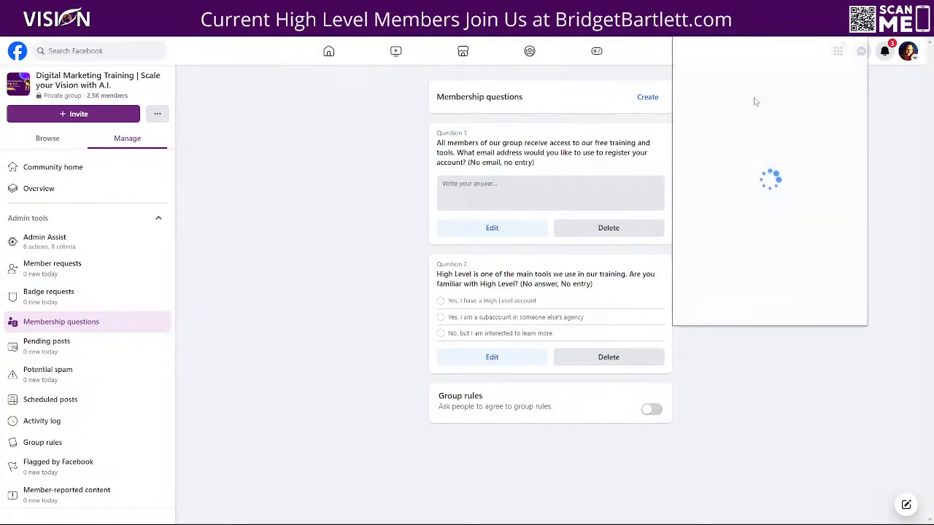
pyautogui.click(738, 148)
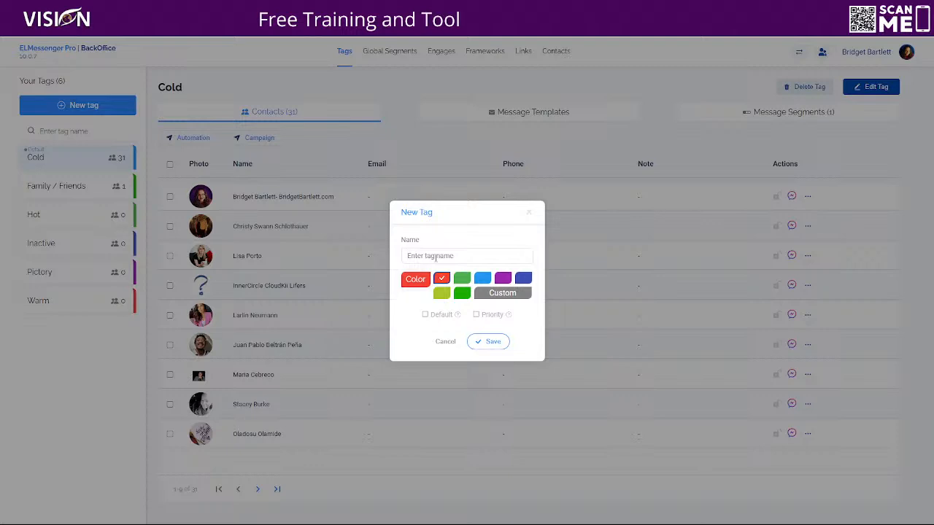
pyautogui.write('Group')
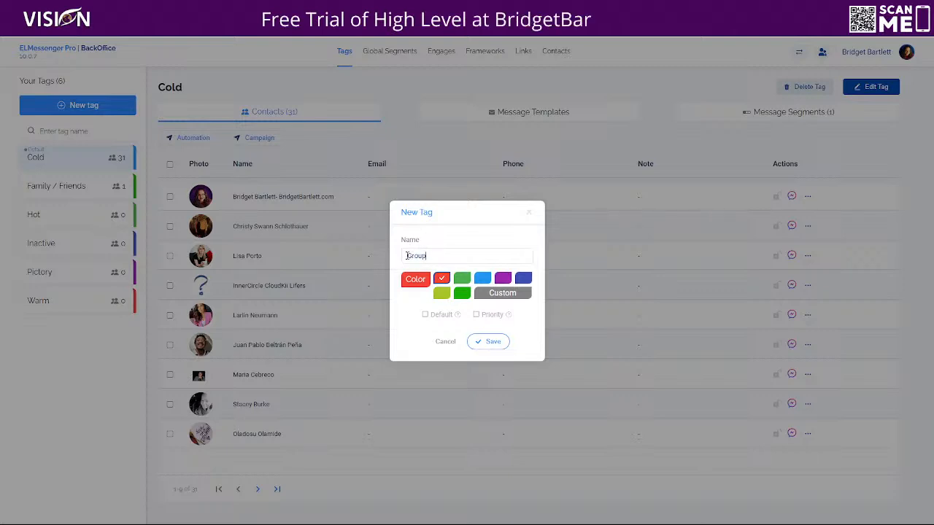
pyautogui.write('FB')
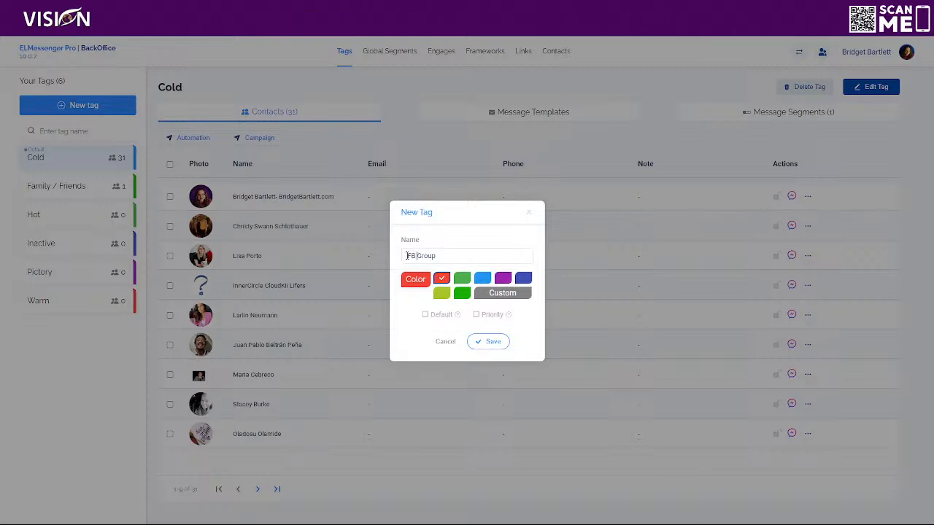
pyautogui.click(482, 279)
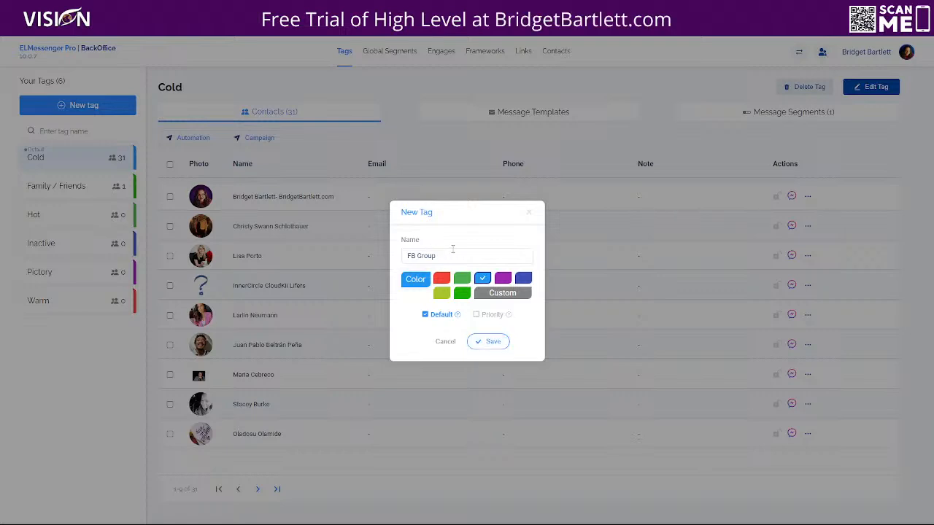
pyautogui.click(488, 340)
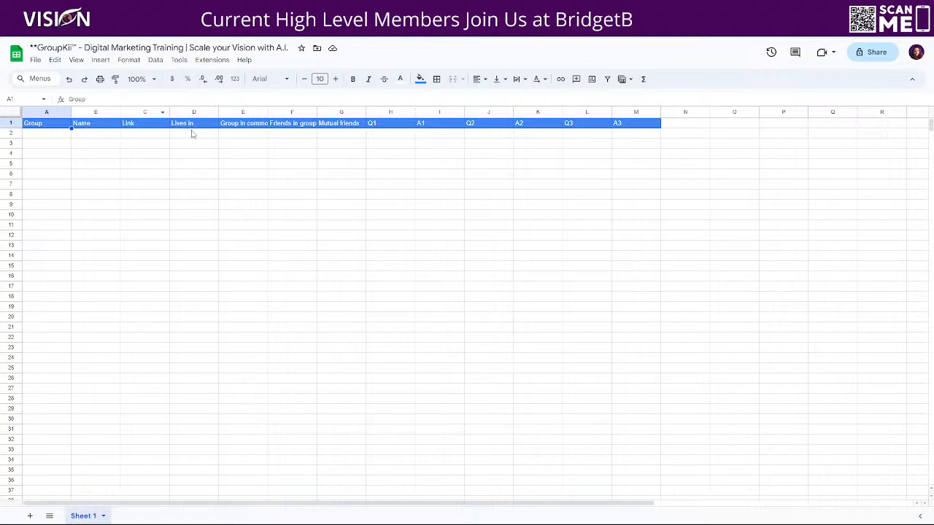
# Step: Widen the Group in common column in the GroupKii spreadsheet
pyautogui.moveTo(267, 112); pyautogui.dragTo(378, 111)
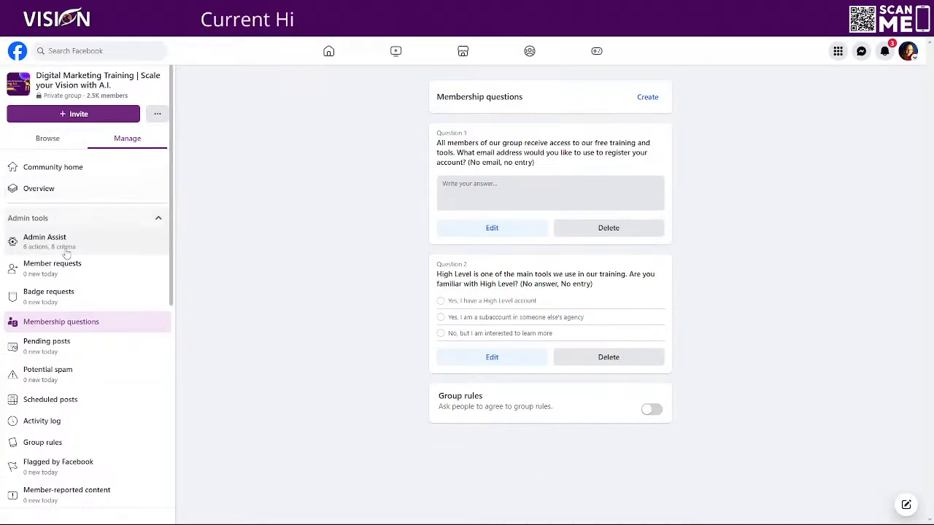
pyautogui.moveTo(437, 144); pyautogui.dragTo(550, 166)
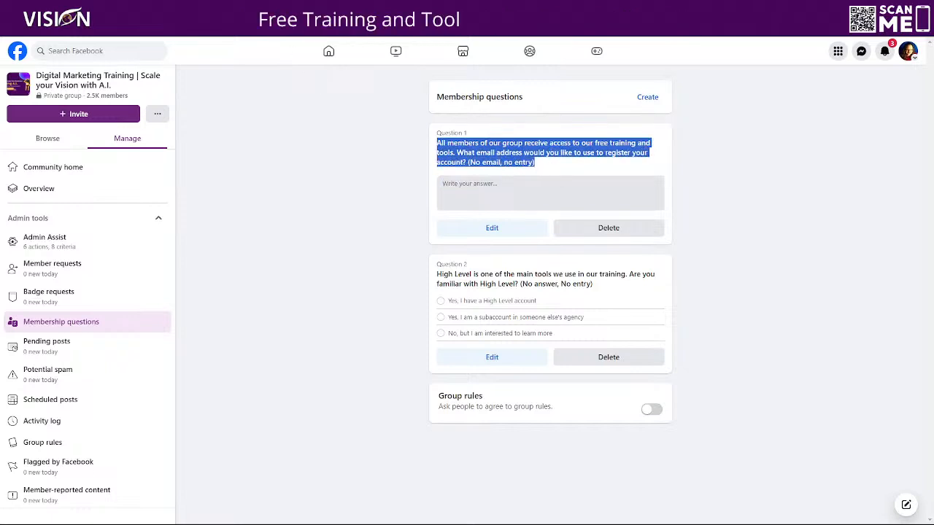
pyautogui.click(423, 8)
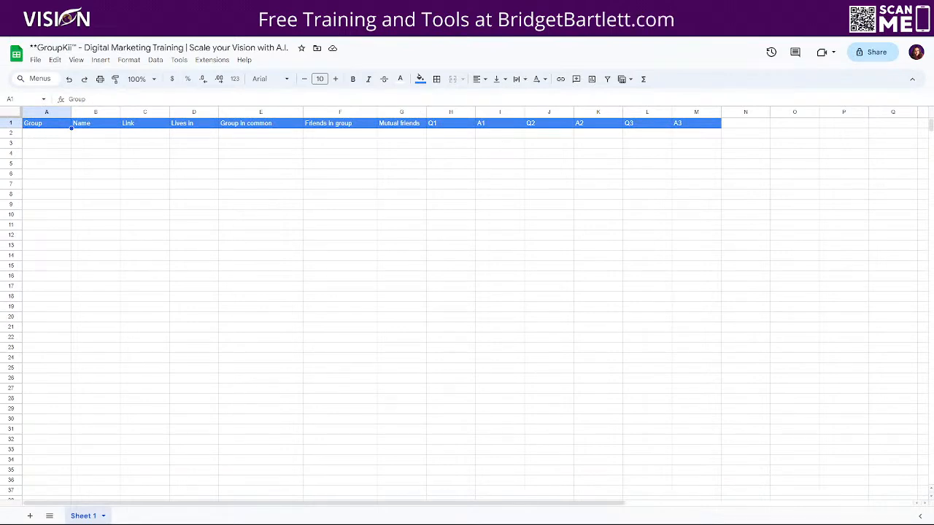
# Step: Review the FB Group Questions custom-field folder in HighLevel and select the folder's name
pyautogui.click(328, 8)
pyautogui.moveTo(438, 279); pyautogui.dragTo(601, 288)
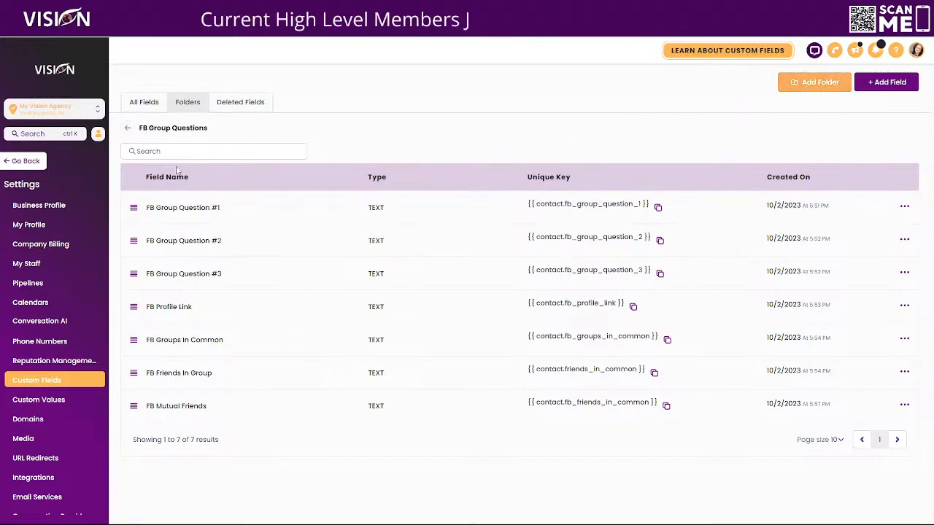
pyautogui.tripleClick(150, 127)
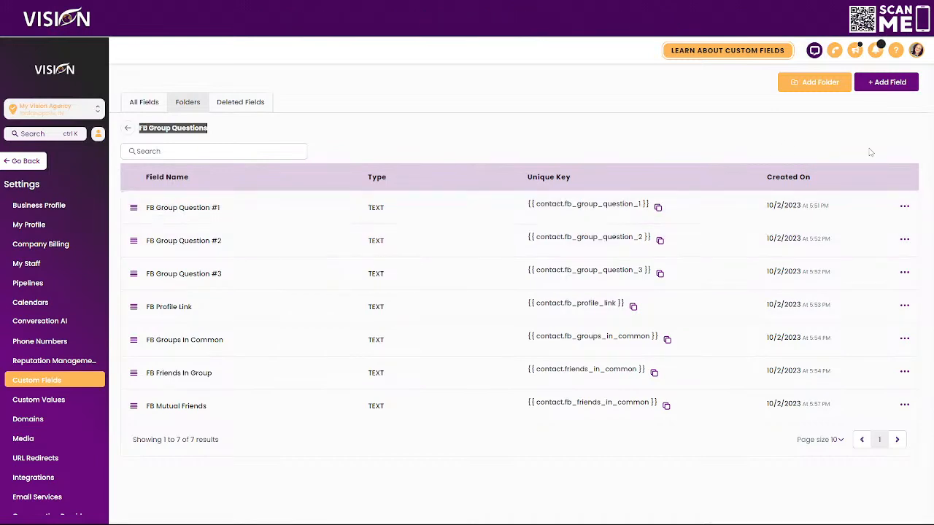
pyautogui.click(891, 81)
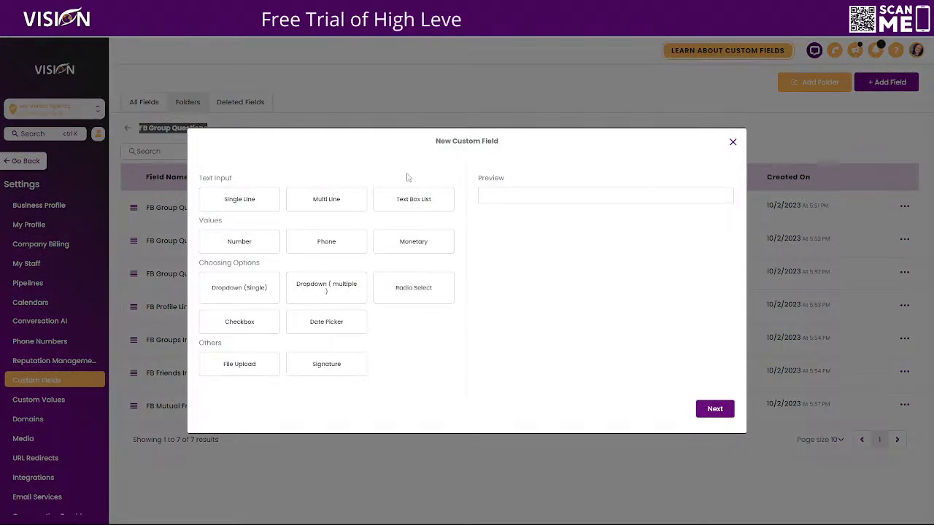
pyautogui.click(237, 206)
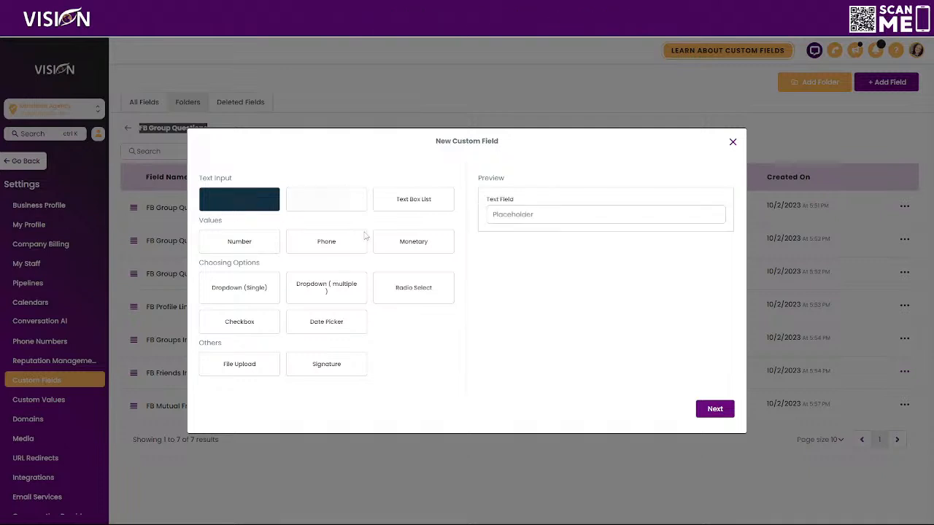
pyautogui.click(715, 408)
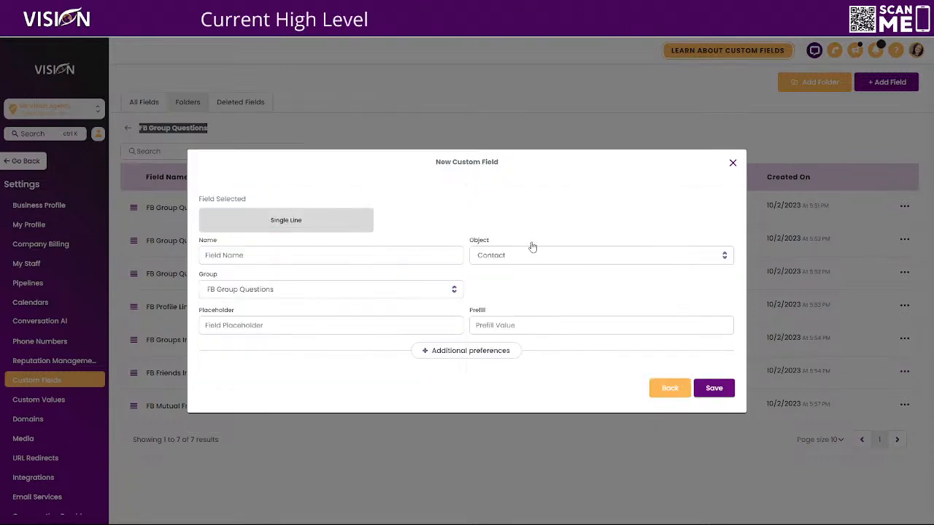
pyautogui.click(260, 255)
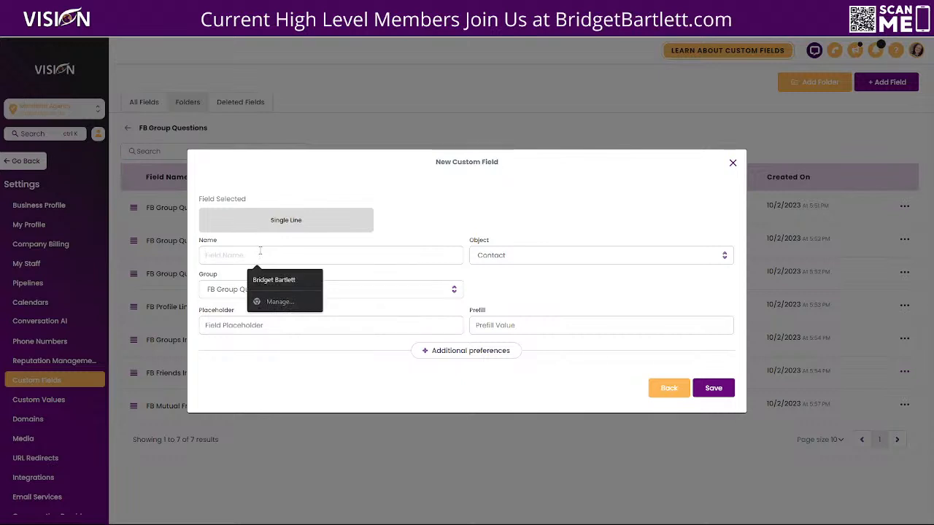
pyautogui.write('FB Que')
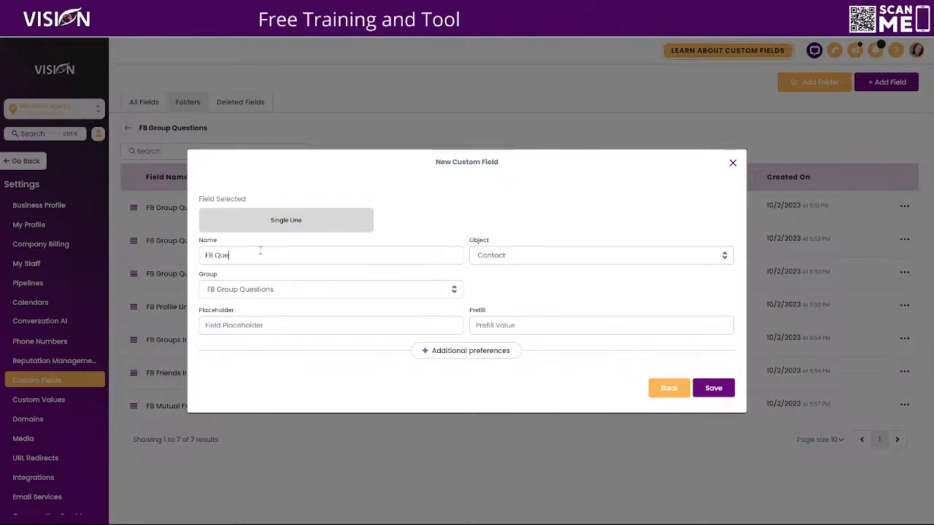
pyautogui.write('stion I')
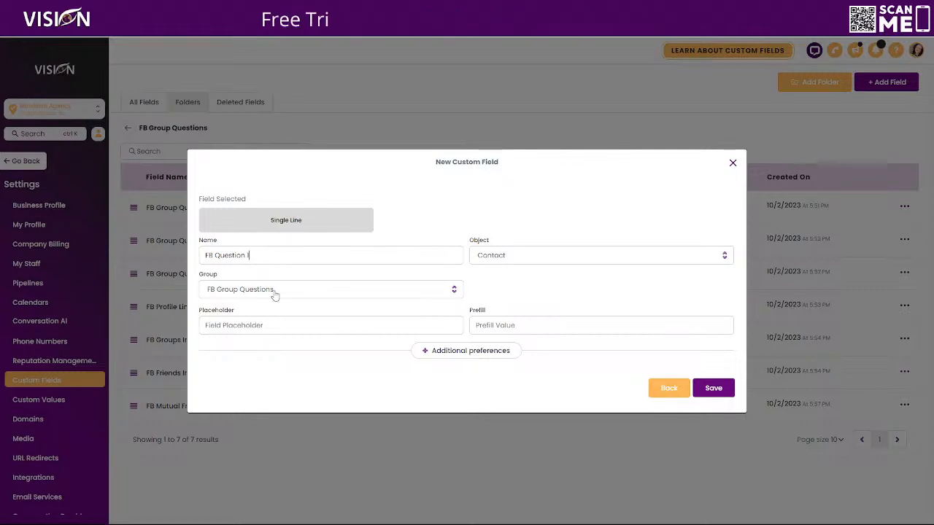
pyautogui.click(245, 294)
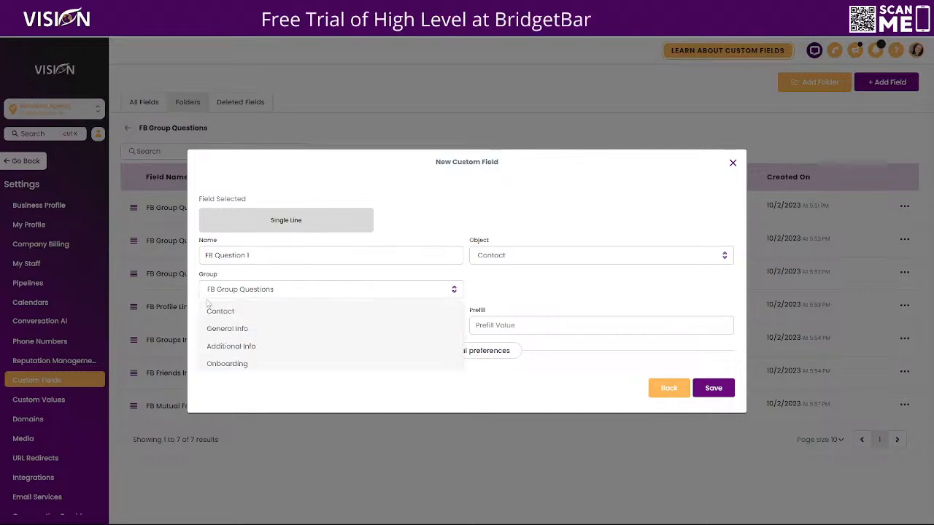
pyautogui.click(245, 290)
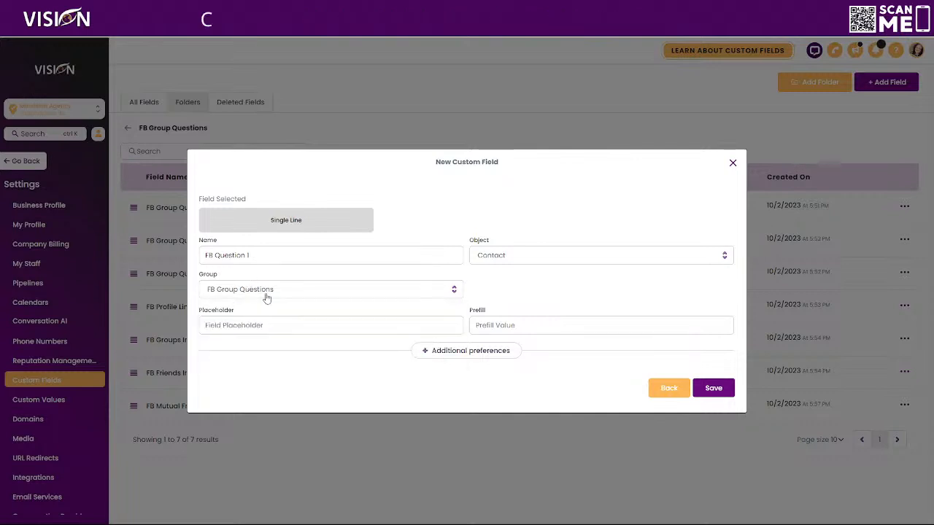
pyautogui.click(235, 326)
pyautogui.click(595, 374)
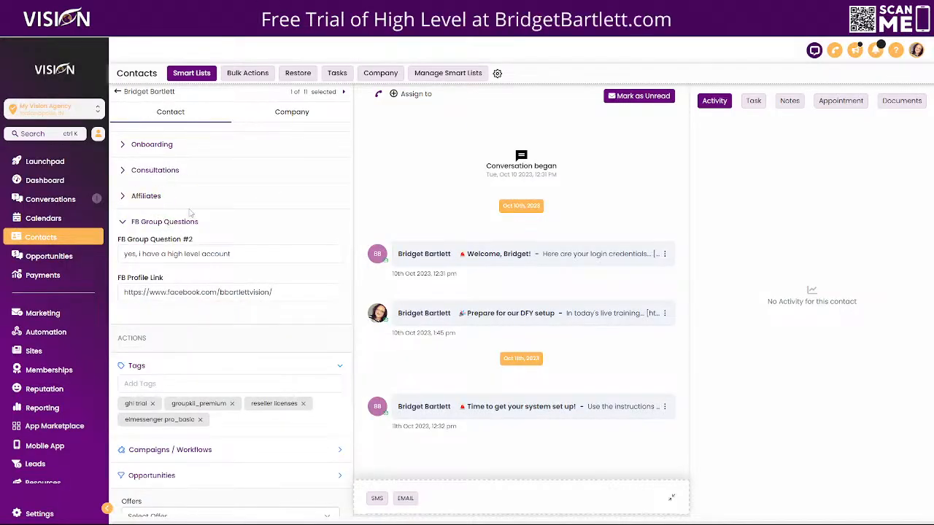
pyautogui.scroll(1, 139, 175)
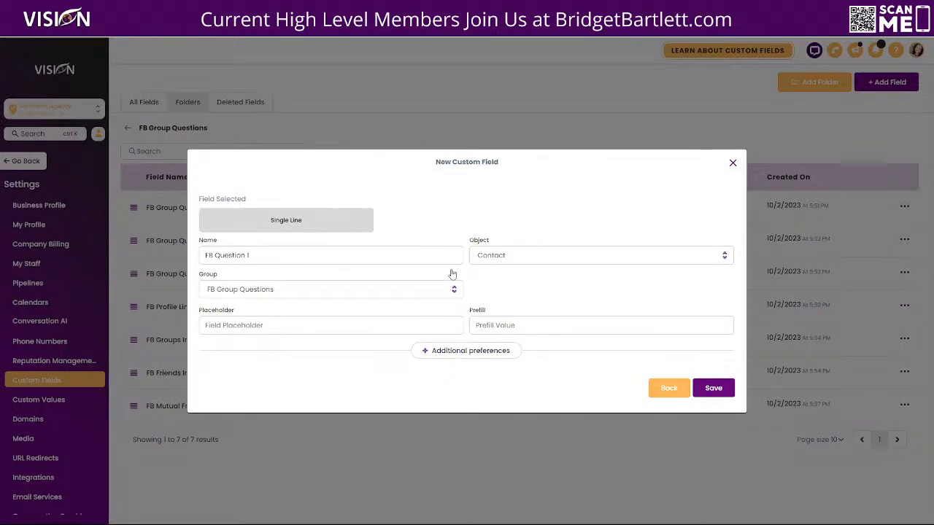
pyautogui.click(733, 162)
# Step: Open the FB Group: Groupkii workflow from the workflow list
pyautogui.click(128, 128)
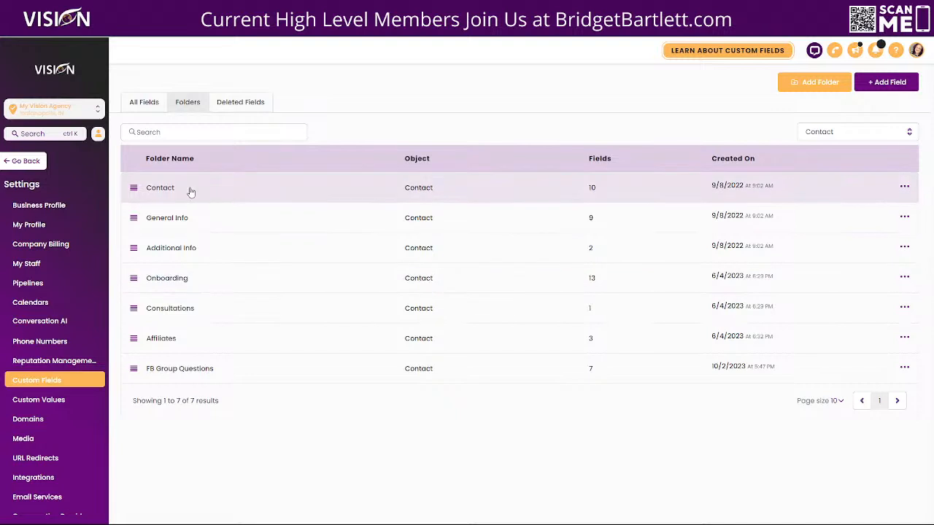
pyautogui.click(167, 369)
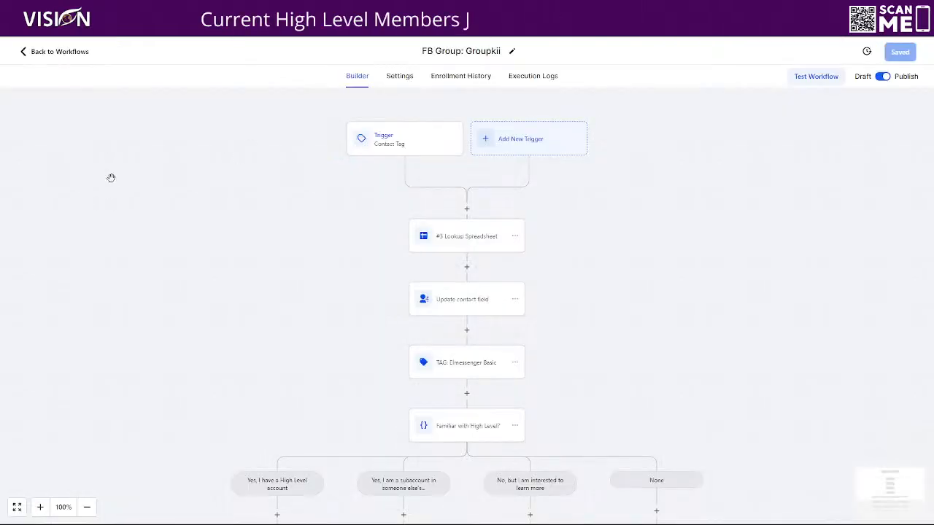
pyautogui.click(68, 57)
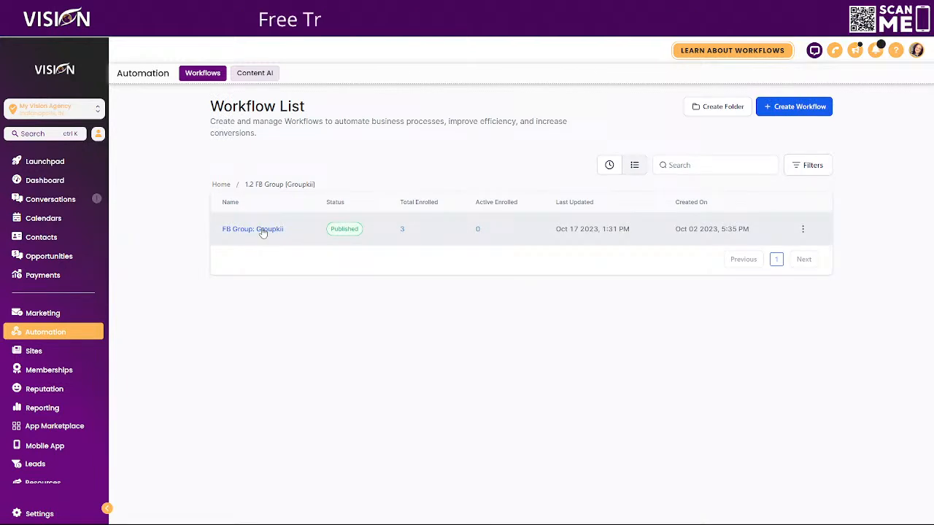
pyautogui.click(262, 231)
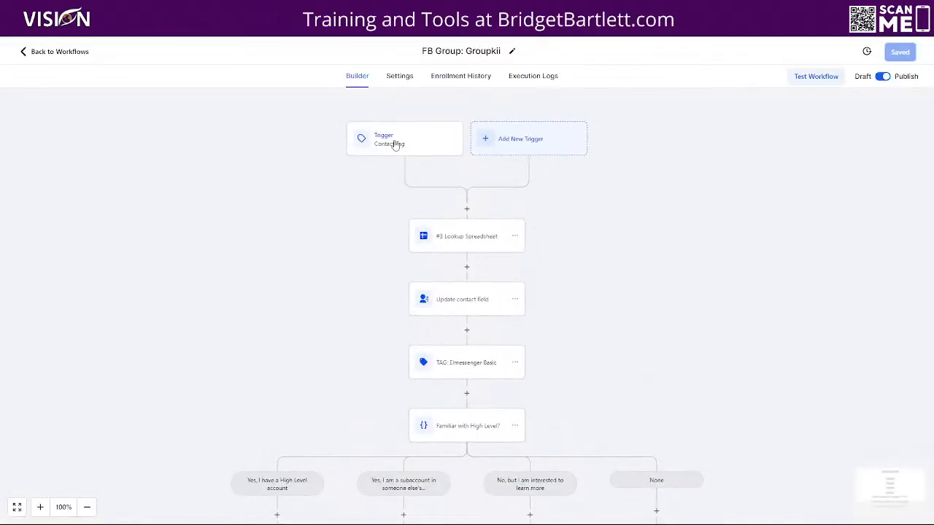
# Step: Inspect the workflow's Contact Tag trigger and the settings of the existing Lookup Spreadsheet Google Sheets action
pyautogui.click(400, 149)
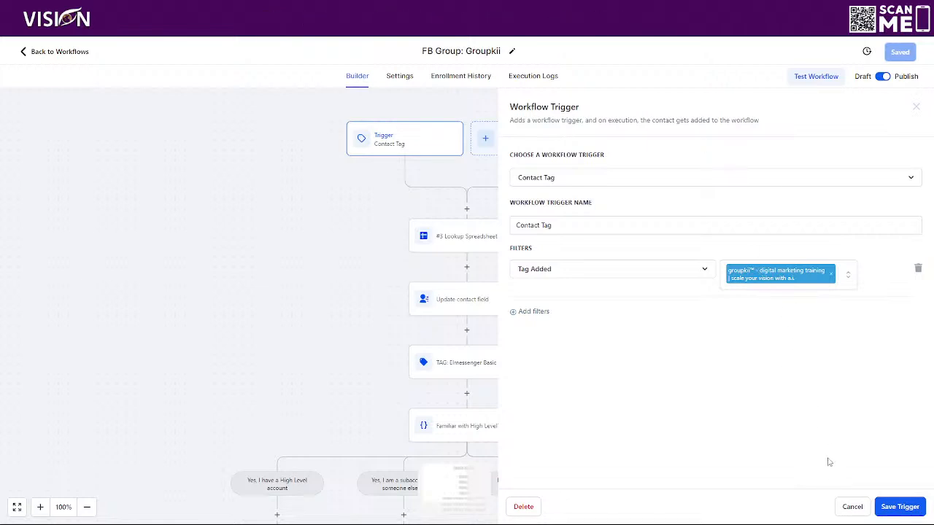
pyautogui.click(851, 507)
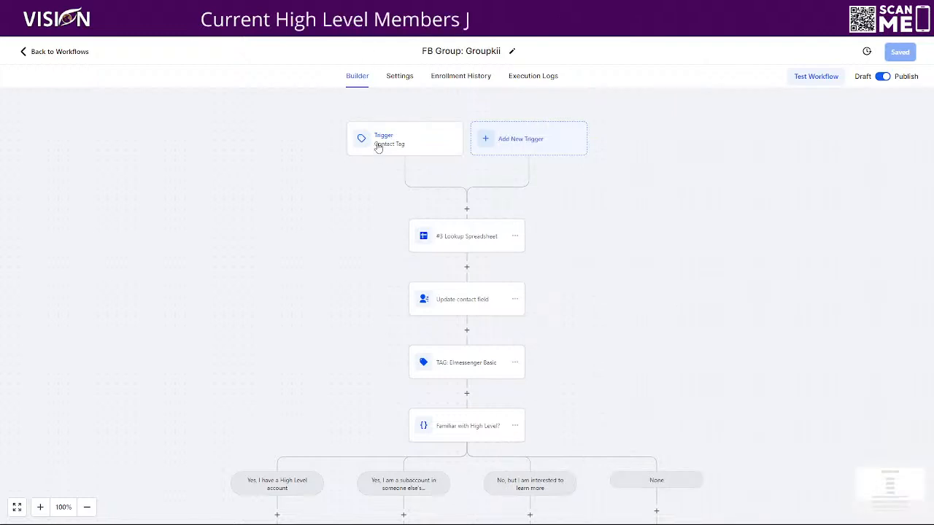
pyautogui.click(448, 237)
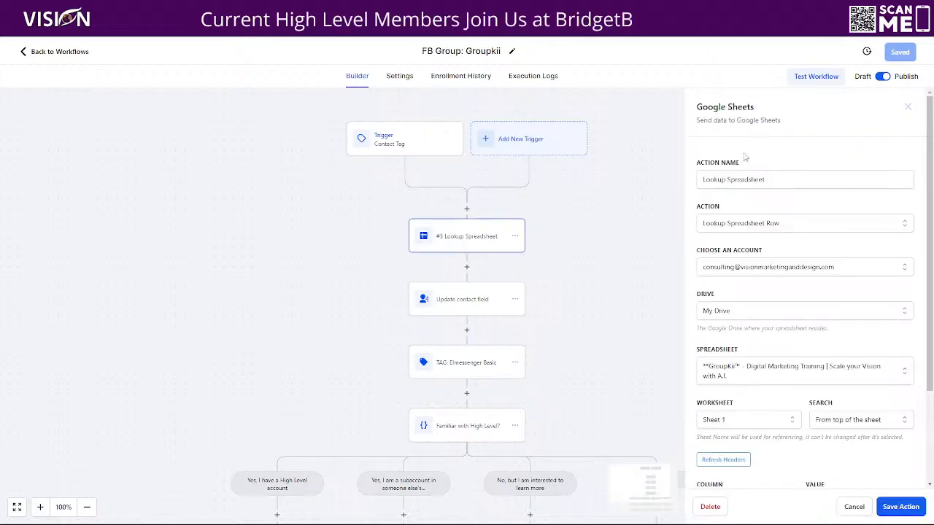
pyautogui.scroll(-3, 756, 171)
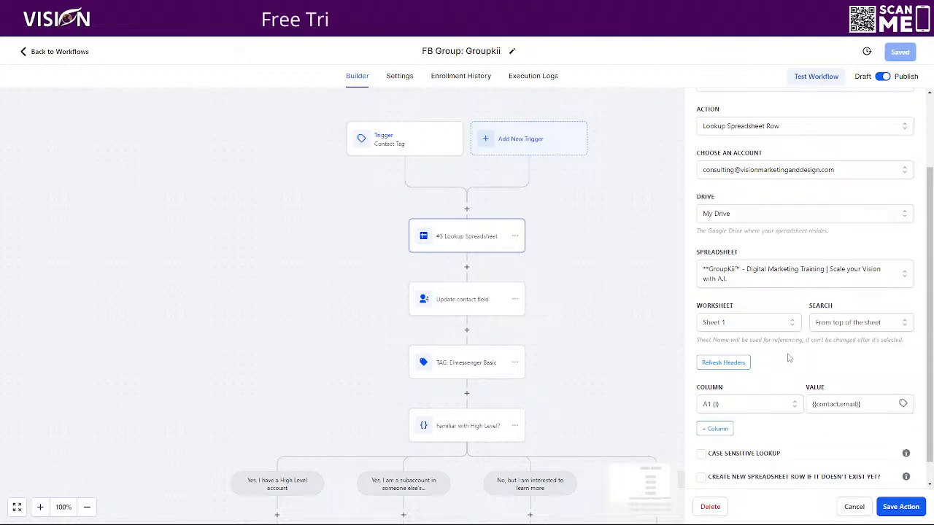
pyautogui.scroll(-1, 770, 377)
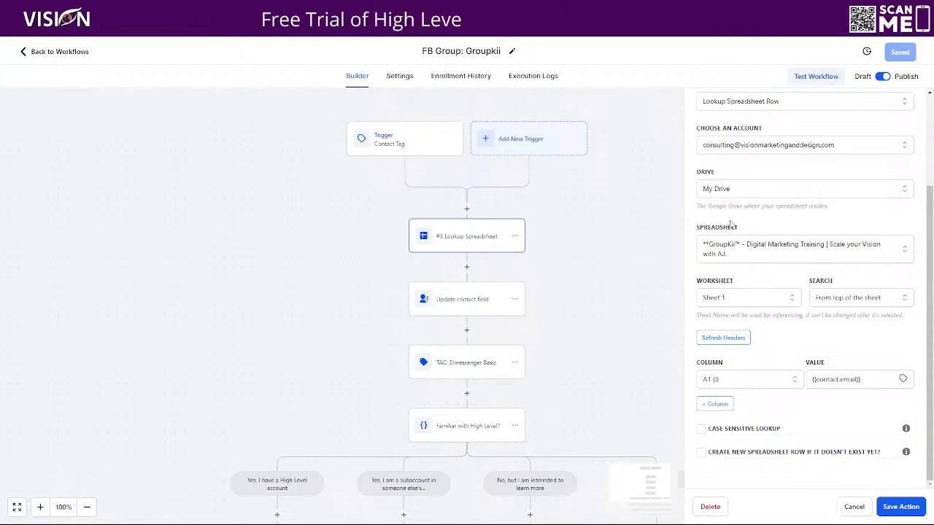
pyautogui.scroll(1, 759, 161)
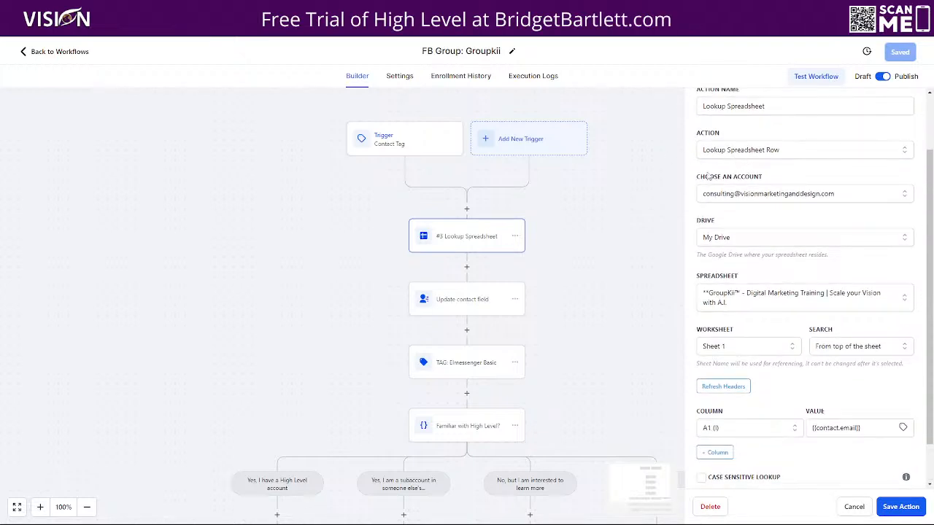
# Step: Insert a new Google Sheets action after the trigger and set its action to Lookup Spreadsheet Row
pyautogui.click(467, 209)
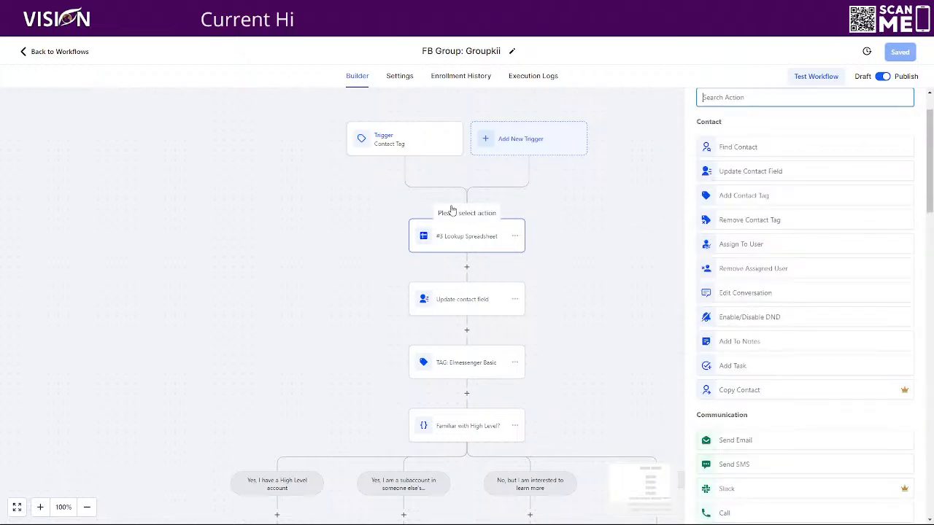
pyautogui.write('googl')
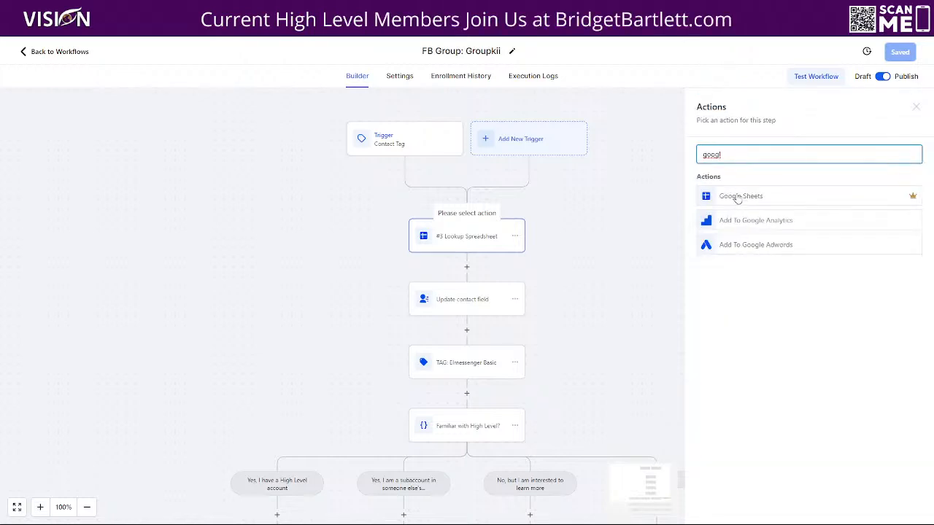
pyautogui.click(739, 196)
pyautogui.click(726, 223)
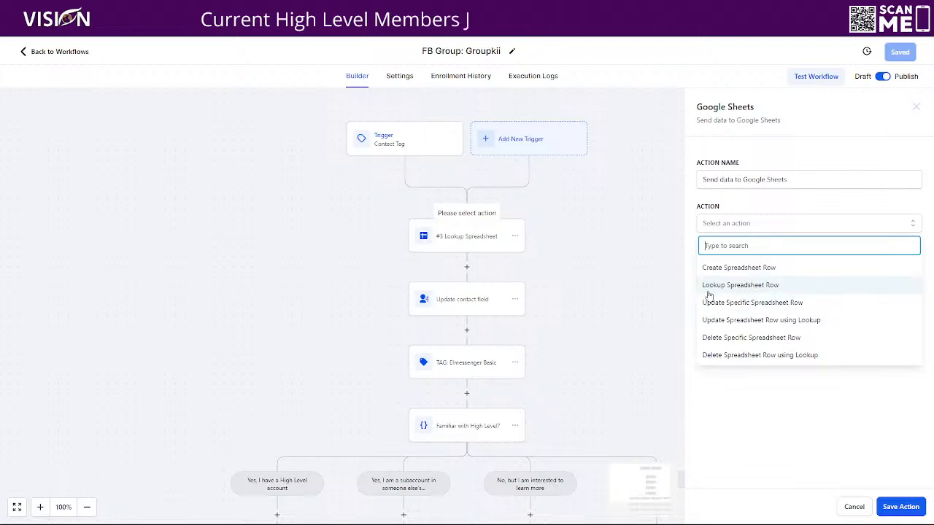
pyautogui.click(758, 291)
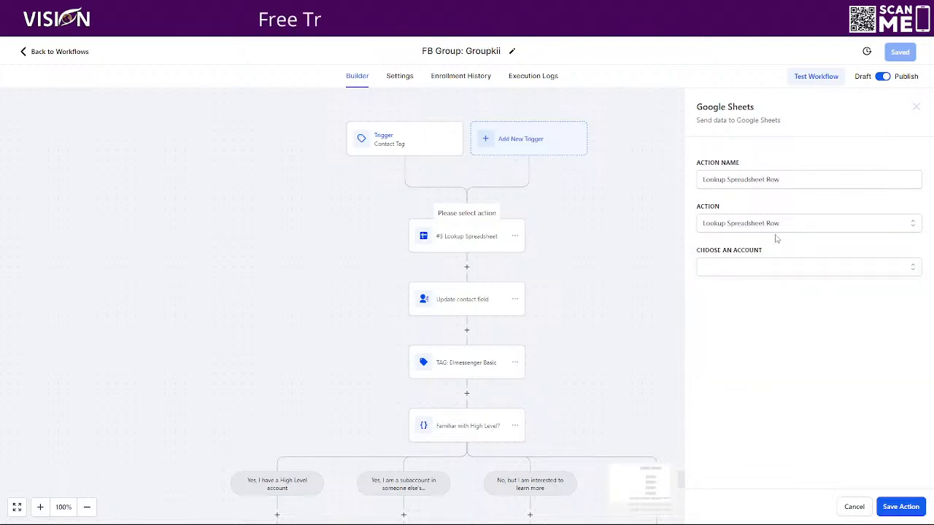
# Step: Select the connected Google account, My Drive, the **GroupKii™ - Digital Marketing Training | Scale your Vision with A.I. spreadsheet and Sheet 1
pyautogui.click(758, 268)
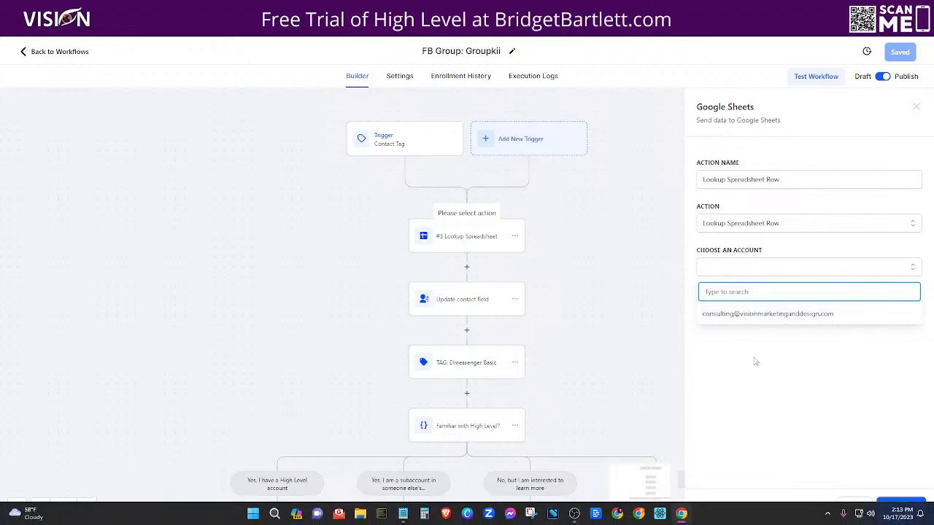
pyautogui.click(773, 313)
pyautogui.click(703, 310)
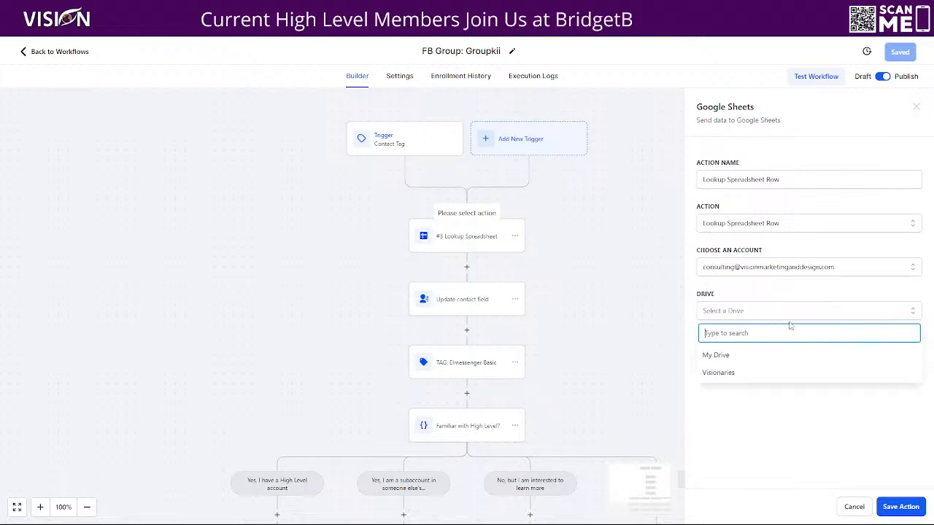
pyautogui.click(721, 359)
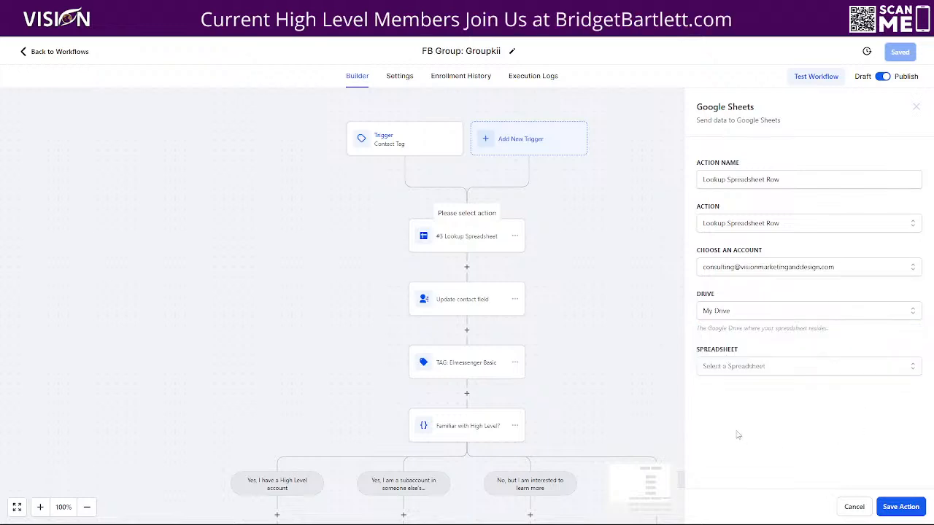
pyautogui.click(732, 366)
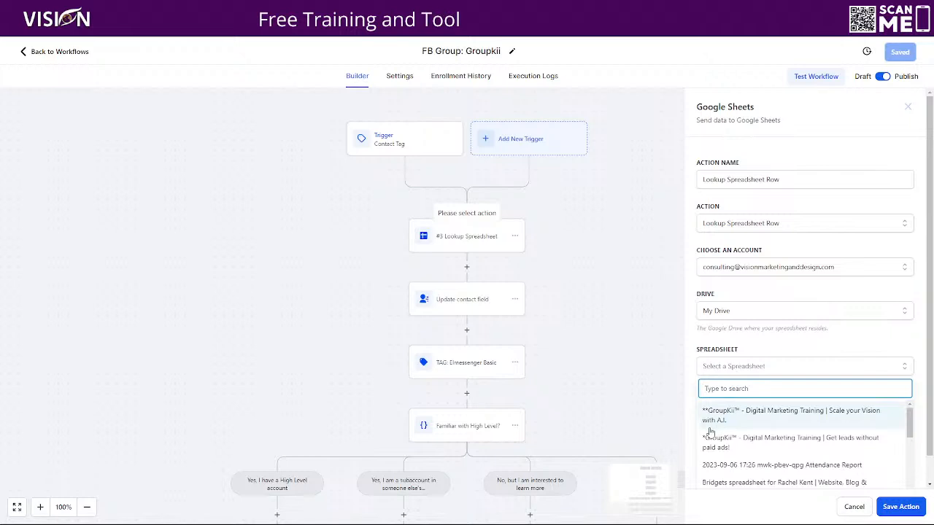
pyautogui.click(745, 415)
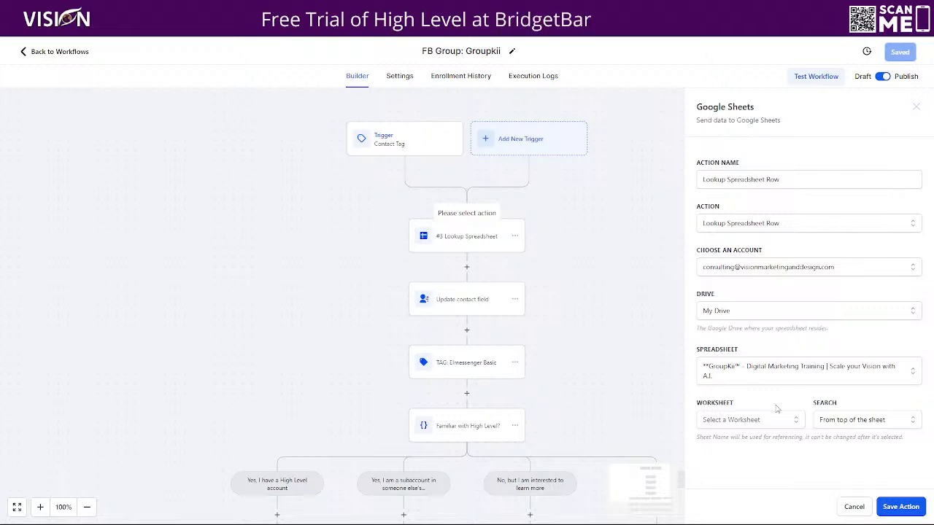
pyautogui.click(723, 421)
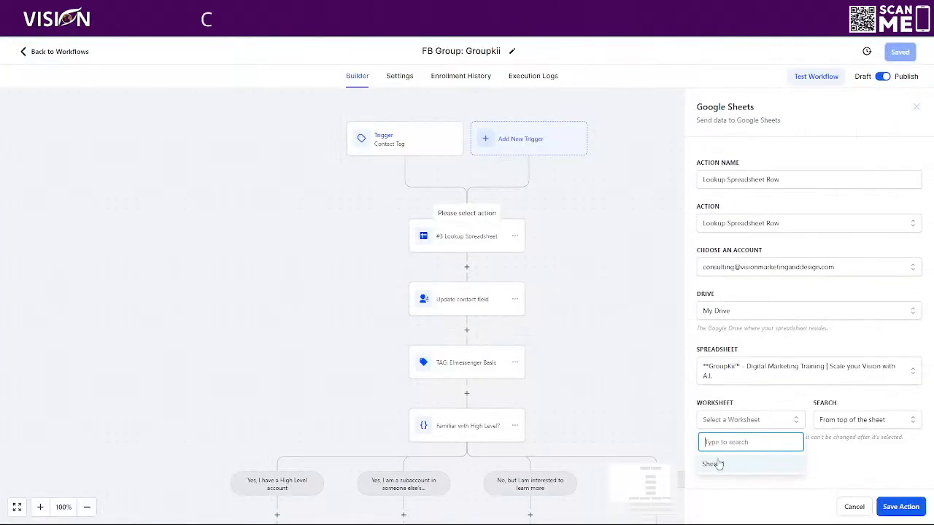
pyautogui.click(704, 464)
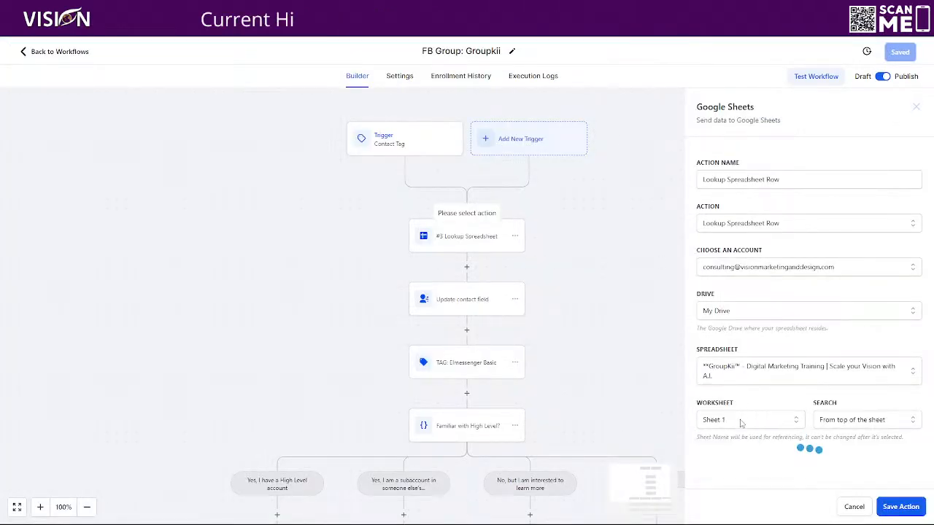
# Step: Set the new lookup action's column to A1 (I)
pyautogui.scroll(-1, 817, 412)
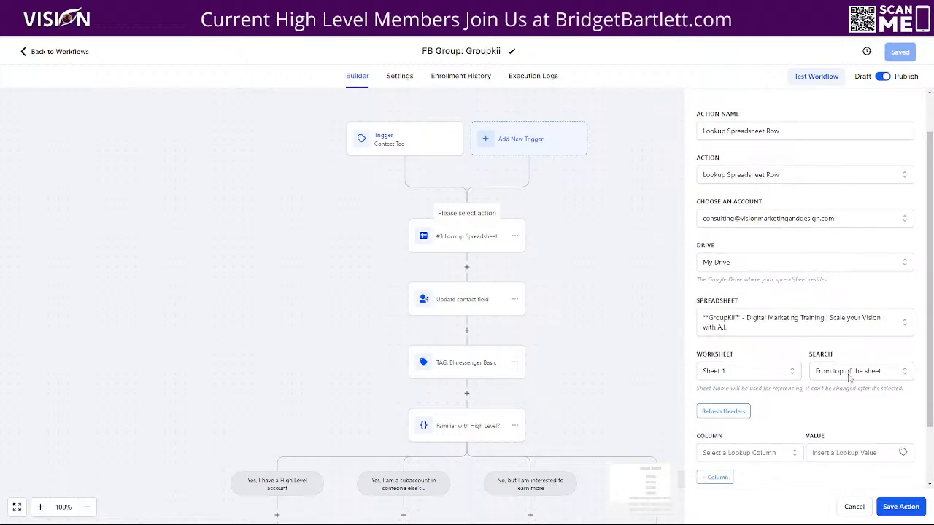
pyautogui.scroll(-1, 849, 377)
pyautogui.scroll(-1, 768, 410)
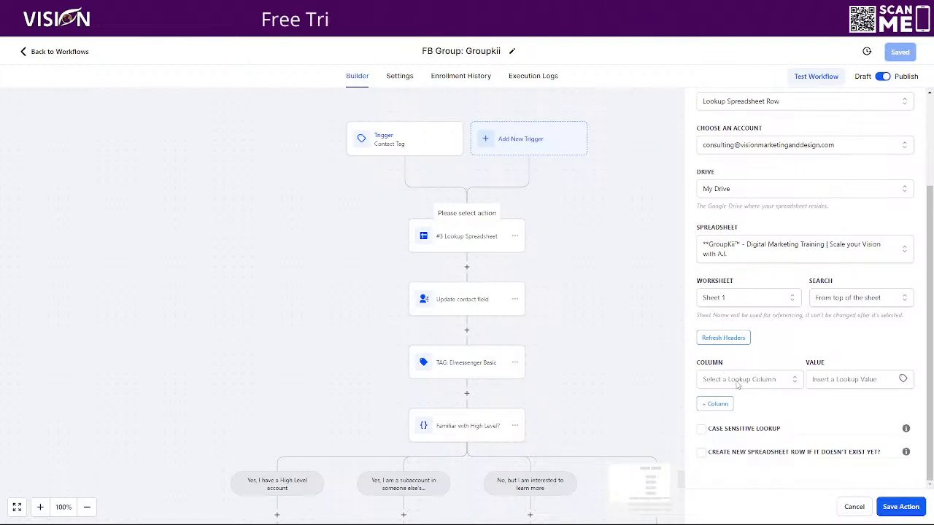
pyautogui.click(738, 383)
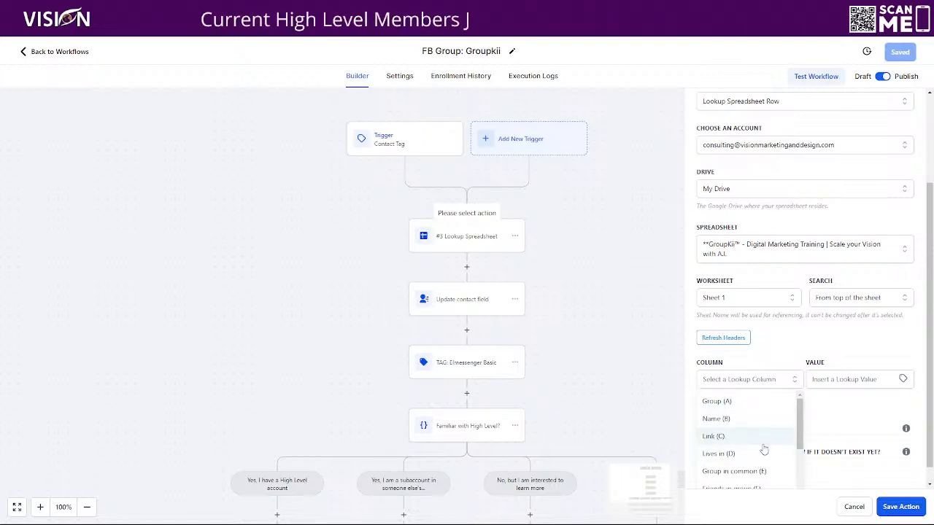
pyautogui.scroll(-1, 754, 443)
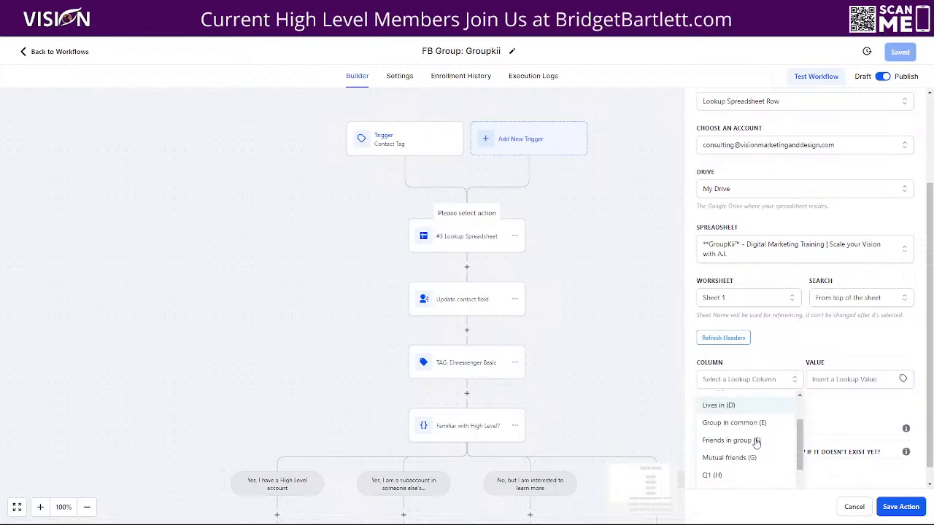
pyautogui.scroll(-1, 737, 452)
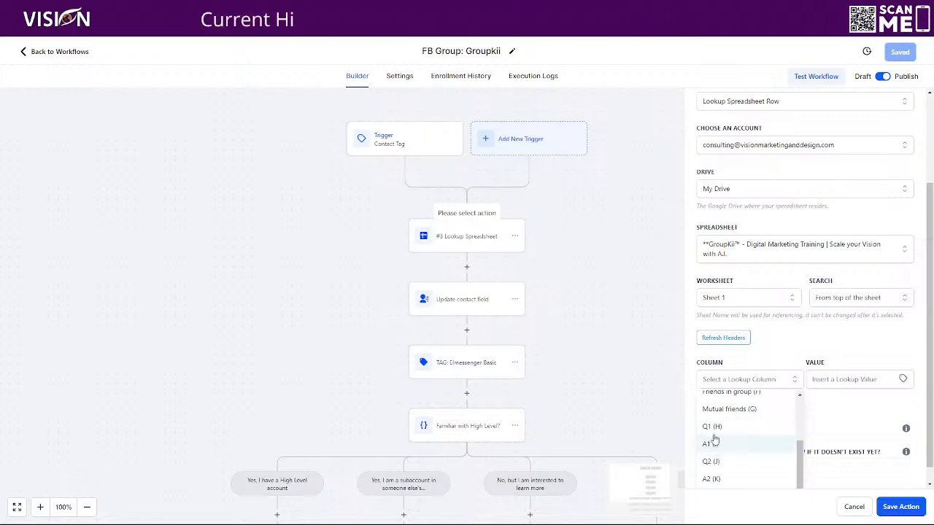
pyautogui.click(711, 444)
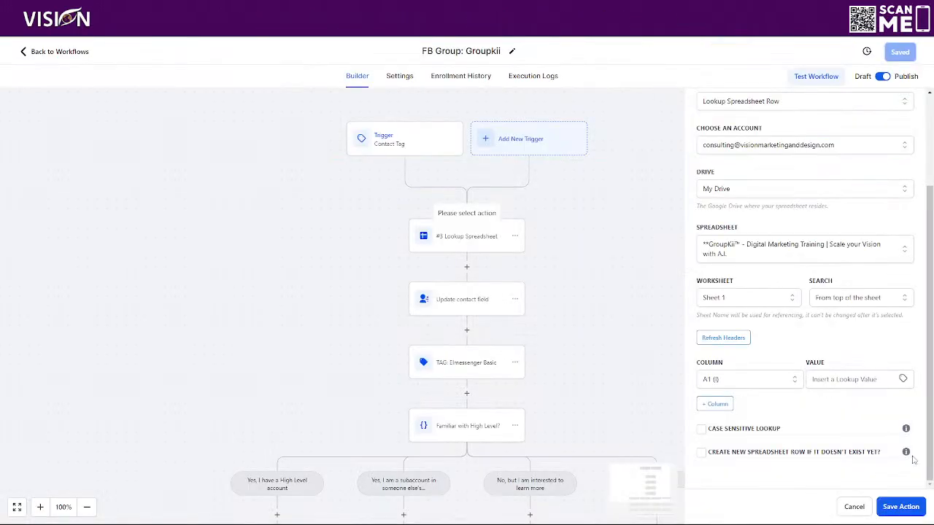
# Step: Browse the custom values available for the lookup value and cancel the new action
pyautogui.moveTo(905, 428)
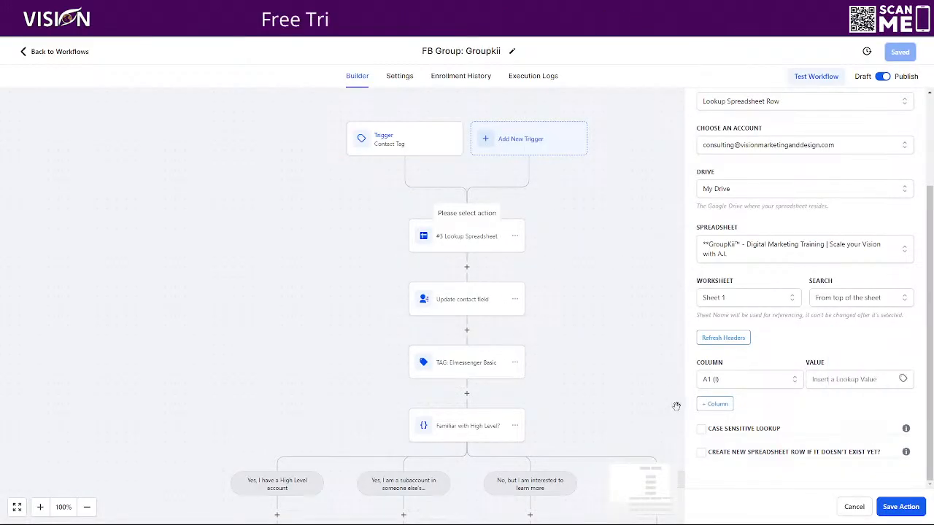
pyautogui.click(839, 379)
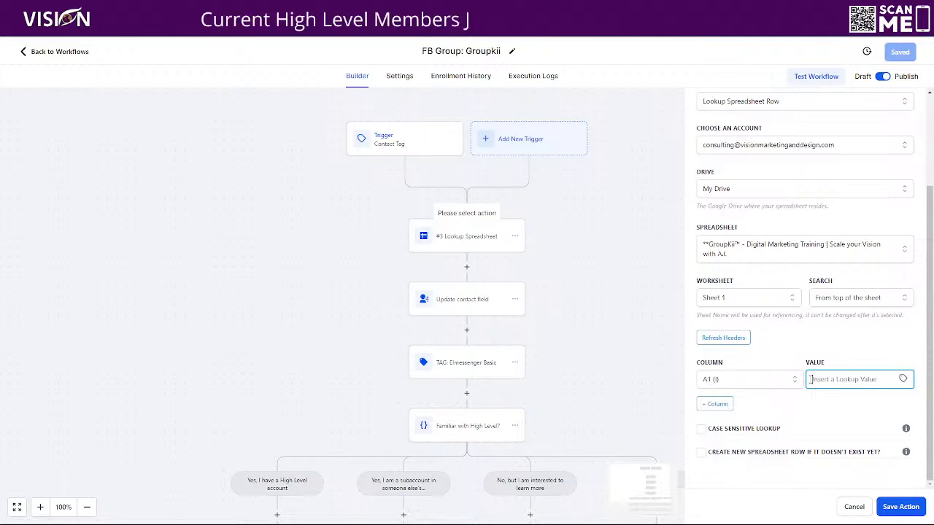
pyautogui.click(904, 380)
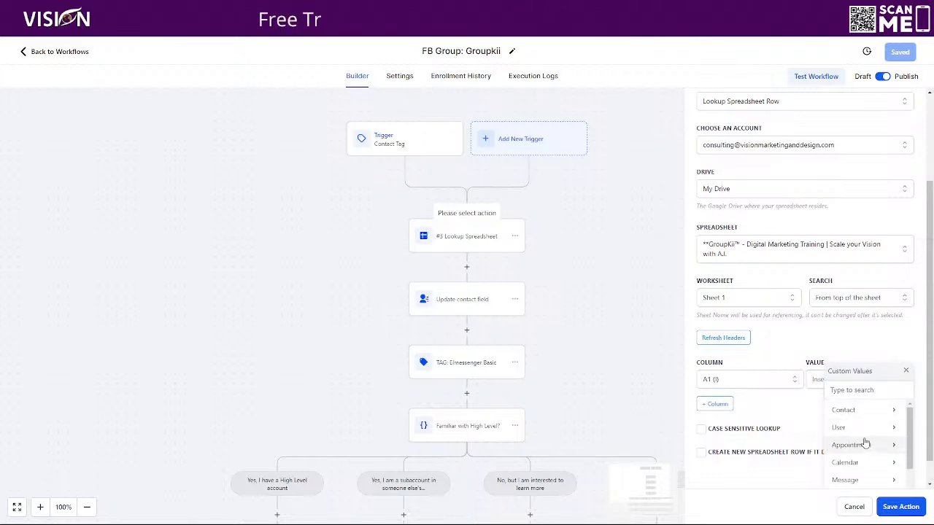
pyautogui.scroll(-3, 864, 438)
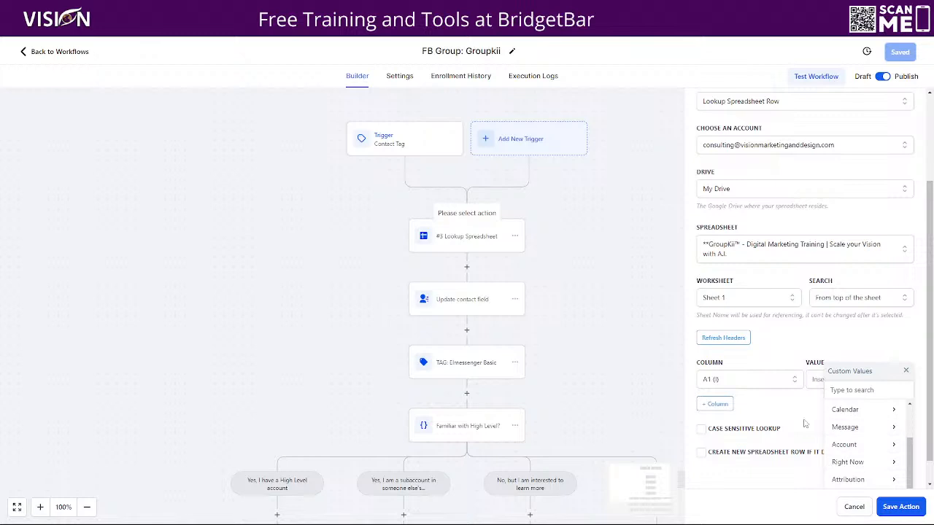
pyautogui.scroll(-1, 779, 354)
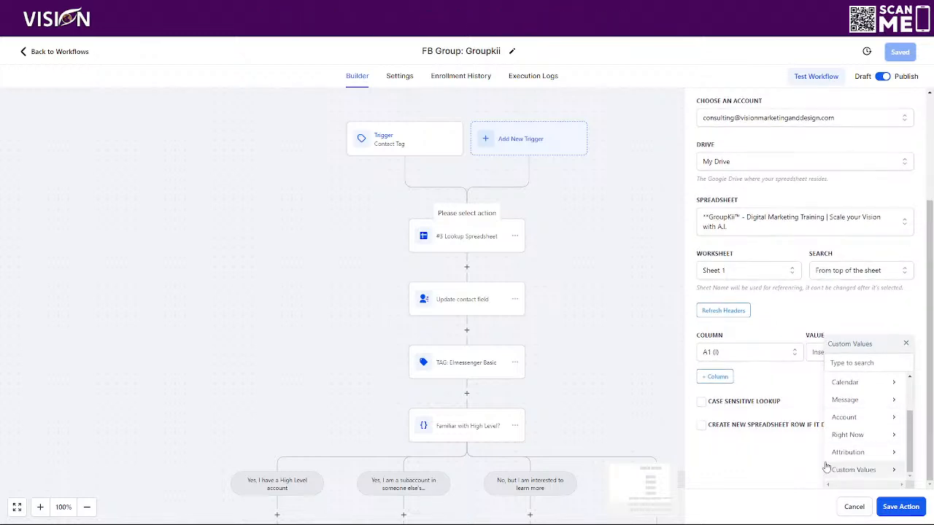
pyautogui.scroll(1, 868, 439)
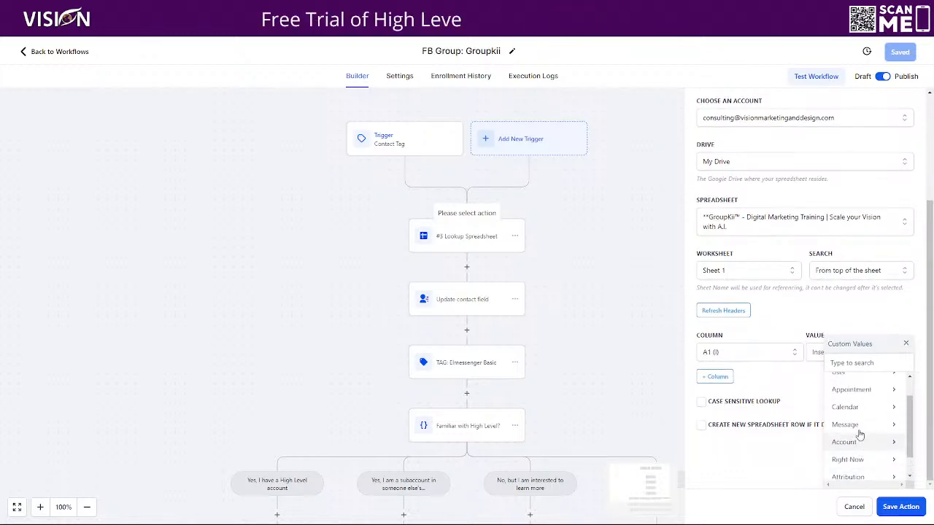
pyautogui.scroll(1, 863, 436)
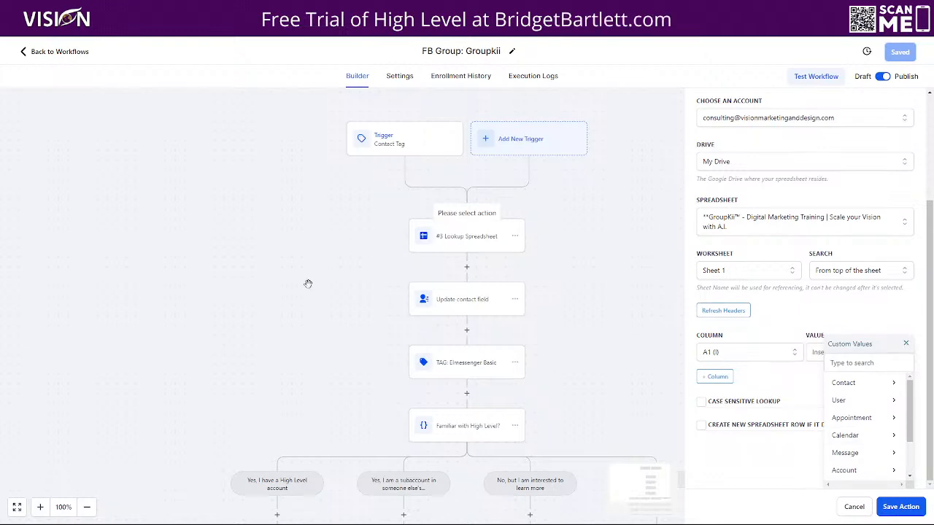
pyautogui.click(854, 506)
# Step: Open the #3 Lookup Spreadsheet action and append the sheet's A1 value to the lookup value
pyautogui.click(469, 232)
pyautogui.scroll(-3, 777, 240)
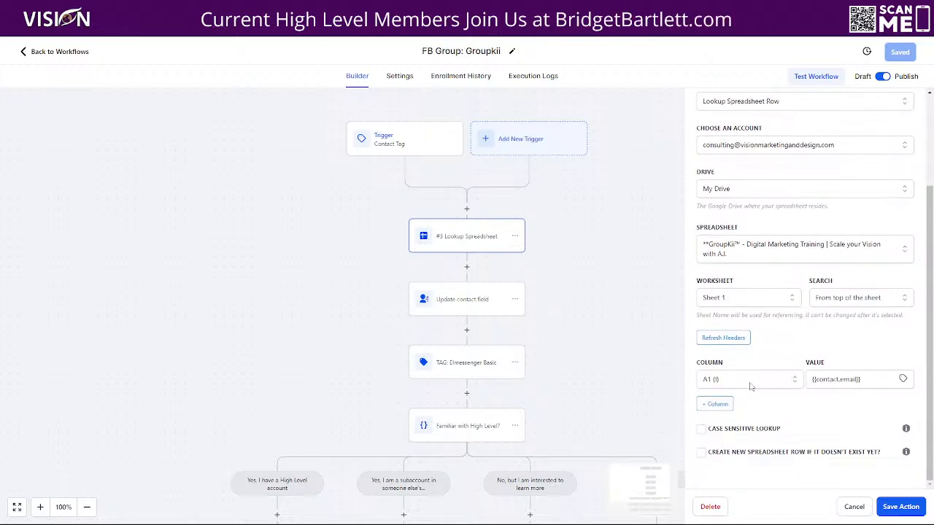
pyautogui.click(878, 377)
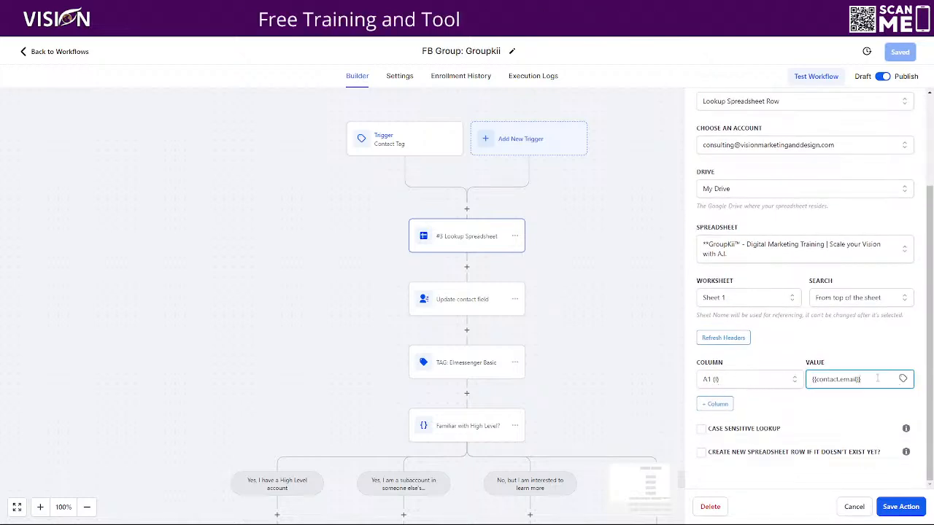
pyautogui.click(903, 380)
pyautogui.scroll(-3, 839, 464)
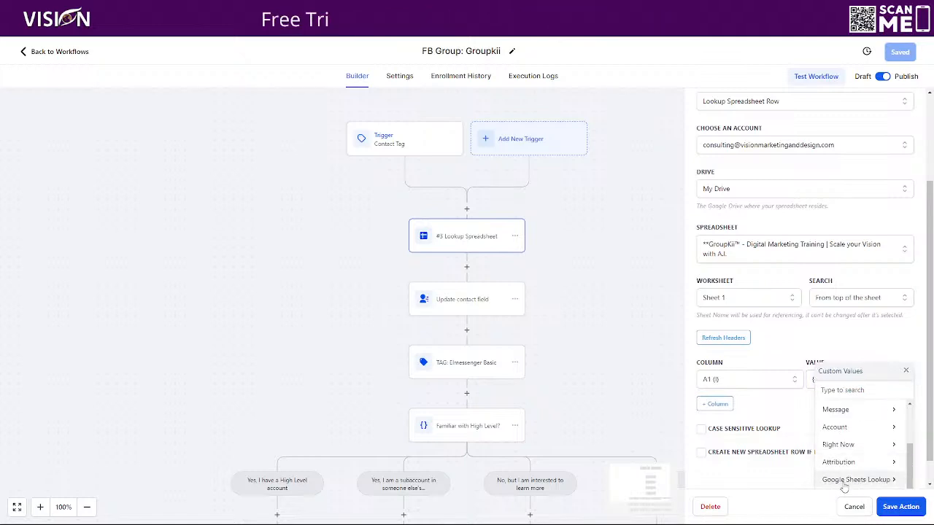
pyautogui.click(846, 482)
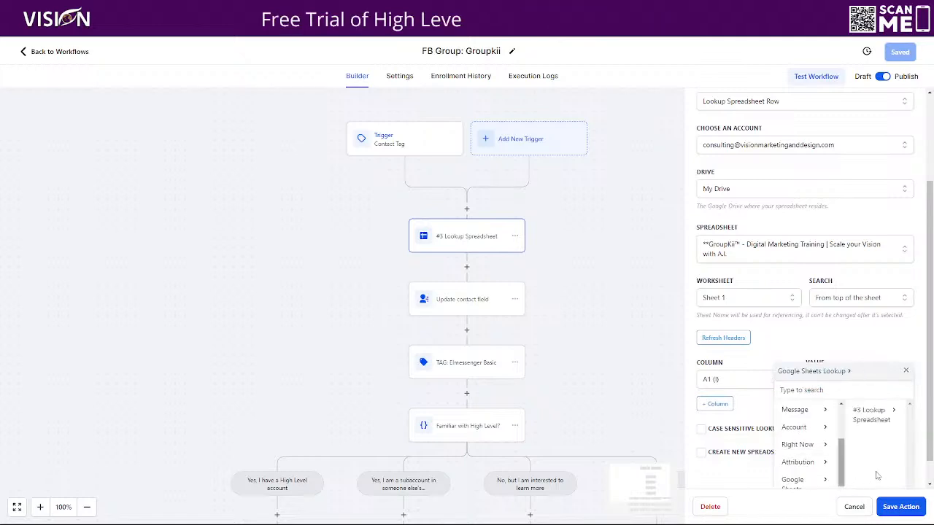
pyautogui.click(877, 413)
pyautogui.scroll(-5, 883, 437)
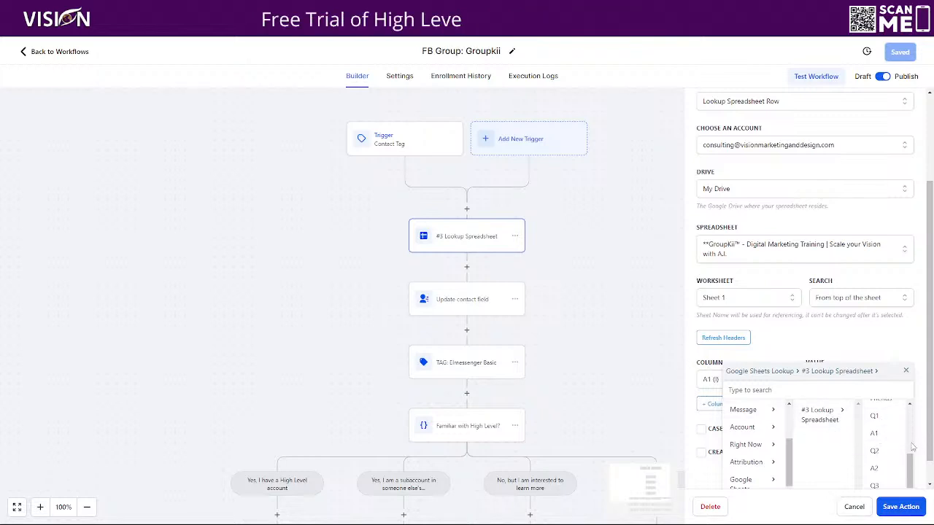
pyautogui.click(878, 435)
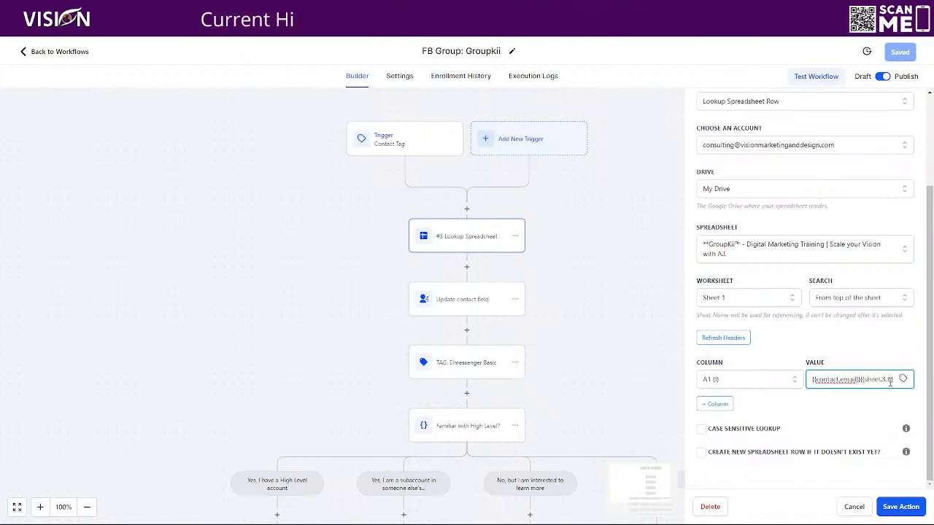
# Step: Delete the appended A1 value and cancel the action's changes
pyautogui.press('BackSpace')
pyautogui.press('BackSpace')
pyautogui.press('BackSpace')
pyautogui.press('BackSpace')
pyautogui.press('BackSpace')
pyautogui.press('BackSpace')
pyautogui.press('BackSpace')
pyautogui.press('BackSpace')
pyautogui.press('BackSpace')
pyautogui.press('BackSpace')
pyautogui.press('BackSpace')
pyautogui.press('BackSpace')
pyautogui.press('BackSpace')
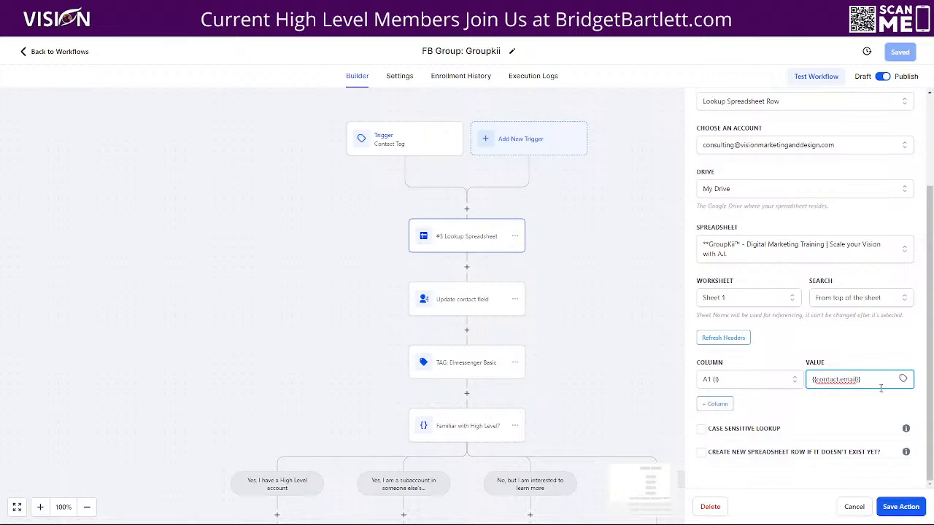
pyautogui.click(854, 507)
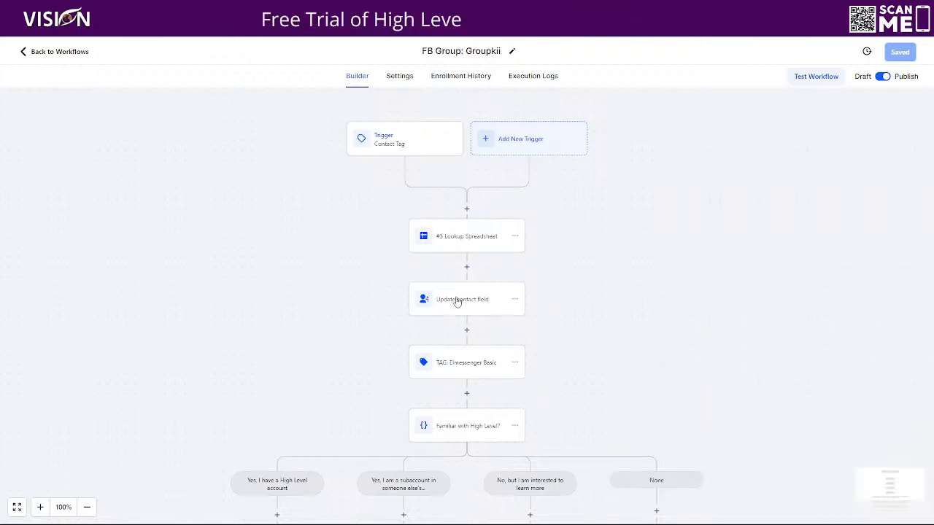
# Step: Open the Update contact field action and add an FB Mutual Friends field
pyautogui.click(456, 301)
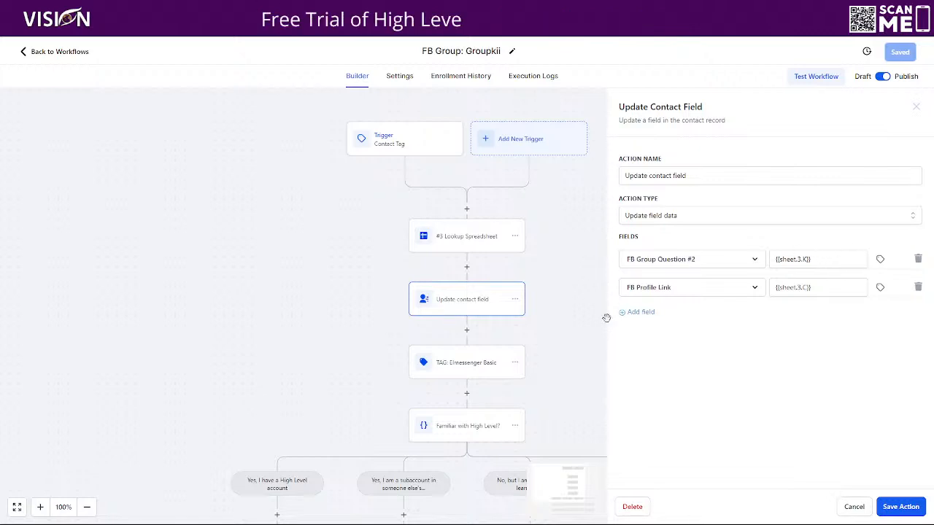
pyautogui.click(640, 311)
pyautogui.click(643, 316)
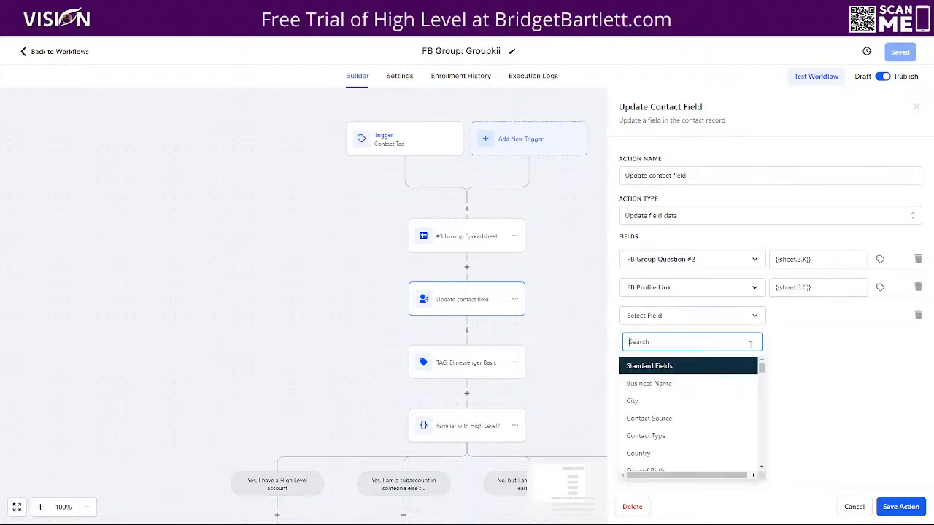
pyautogui.scroll(-10, 704, 437)
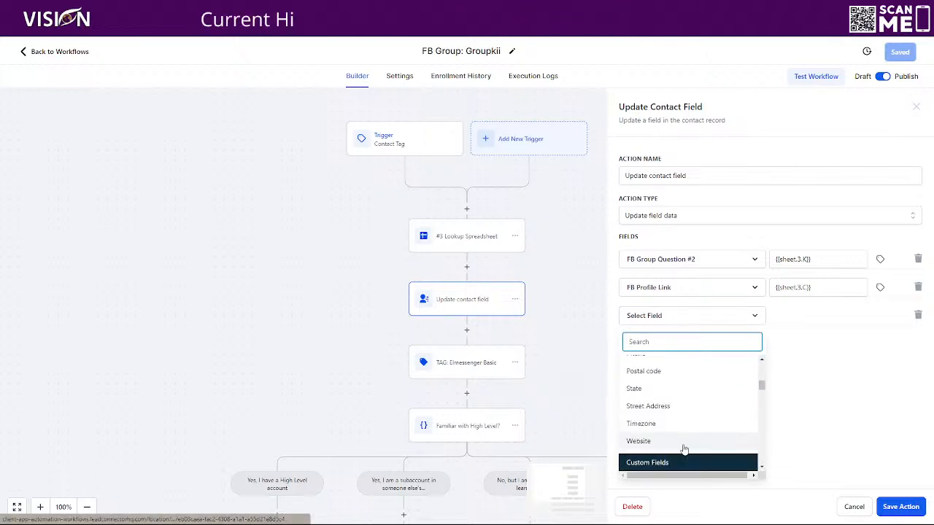
pyautogui.scroll(1, 636, 398)
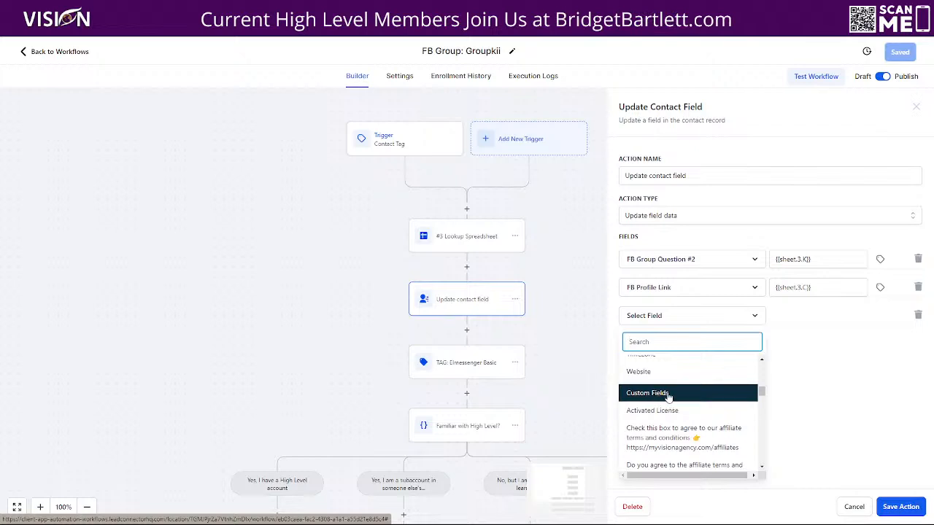
pyautogui.scroll(-5, 700, 457)
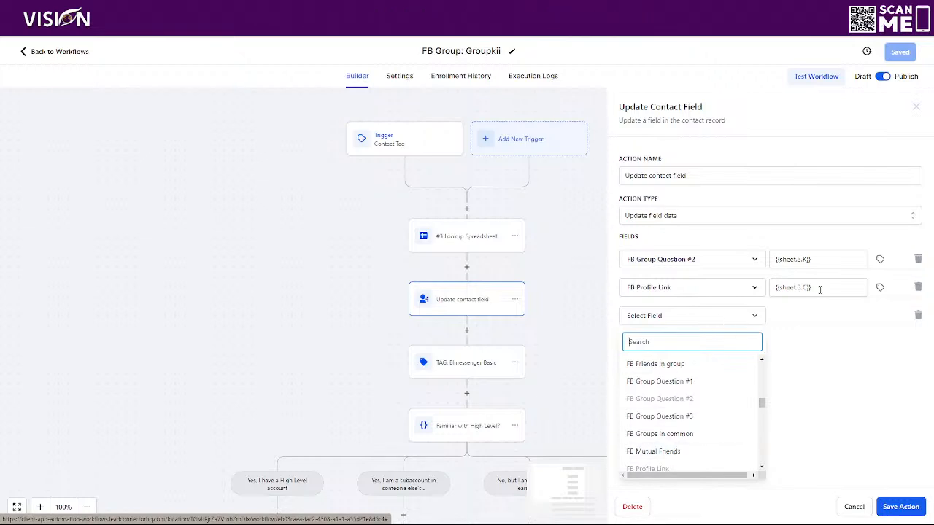
pyautogui.scroll(-3, 644, 459)
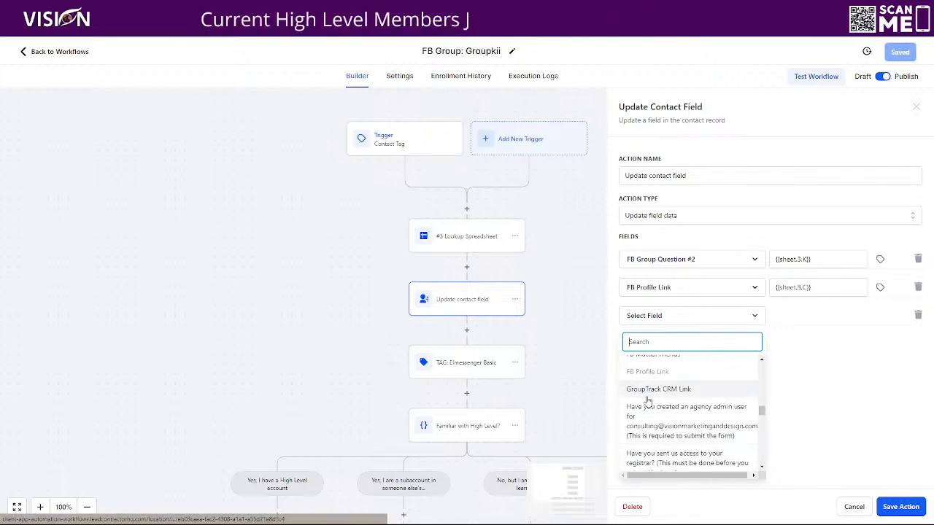
pyautogui.scroll(3, 646, 394)
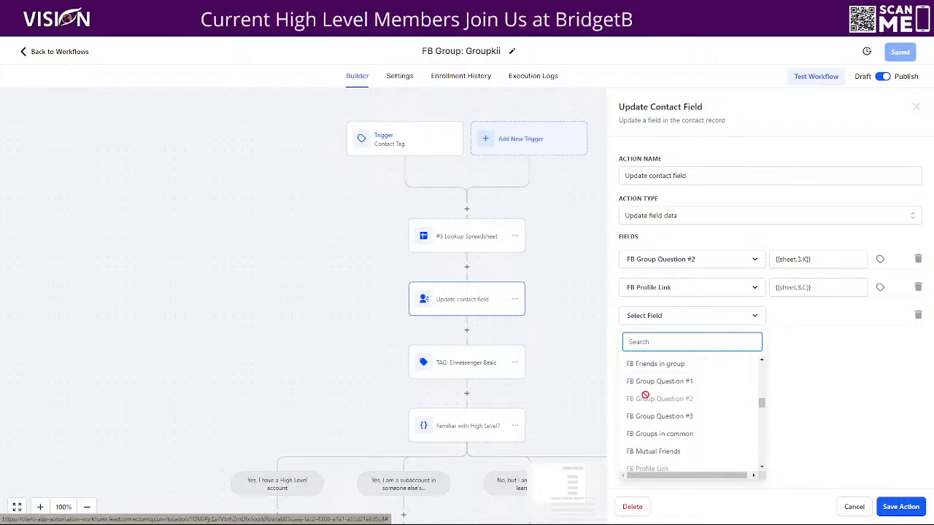
pyautogui.click(654, 452)
pyautogui.click(808, 314)
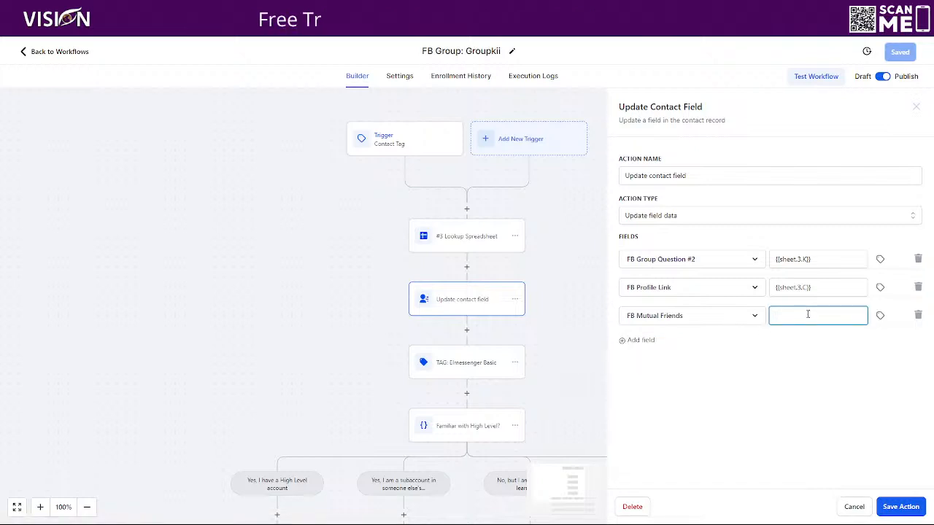
# Step: Insert the #3 lookup's Friends In Group value into the FB Mutual Friends field, then clear it
pyautogui.click(881, 317)
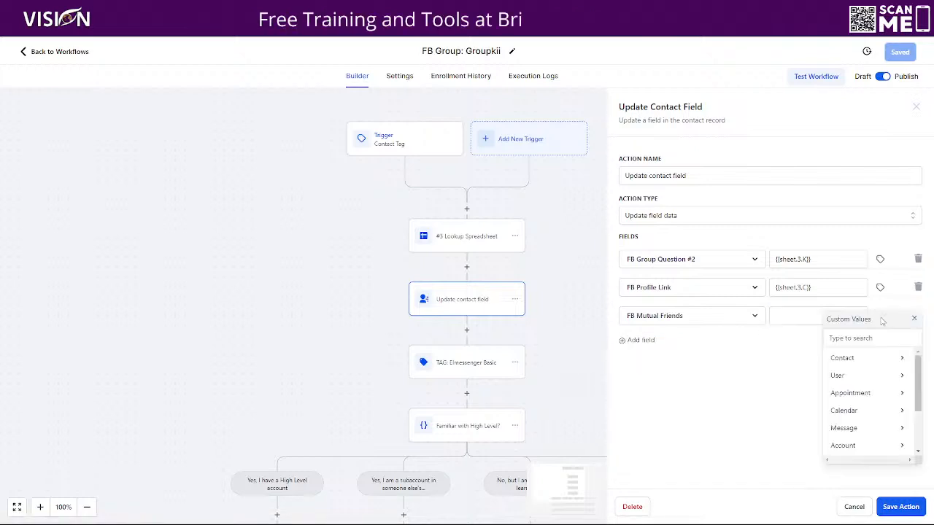
pyautogui.scroll(-2, 854, 442)
pyautogui.scroll(-1, 850, 444)
pyautogui.click(850, 428)
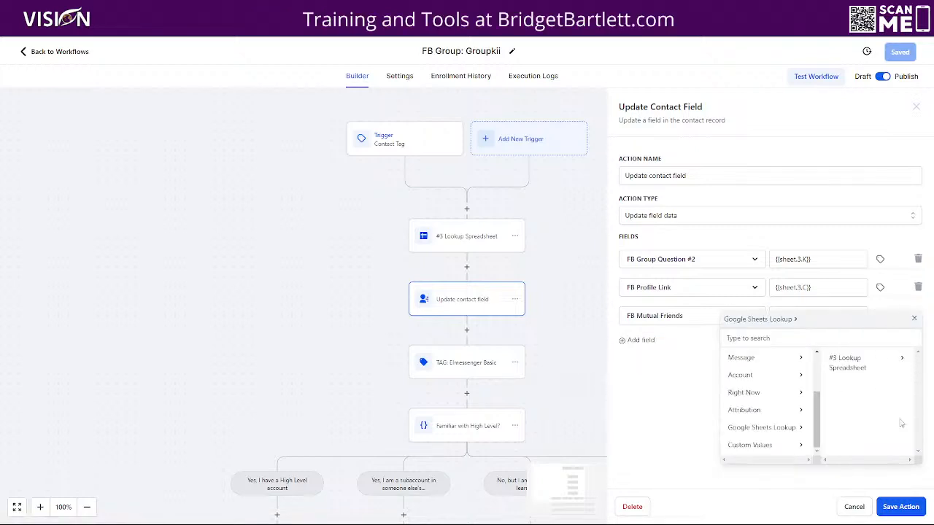
pyautogui.click(856, 363)
pyautogui.scroll(-3, 872, 408)
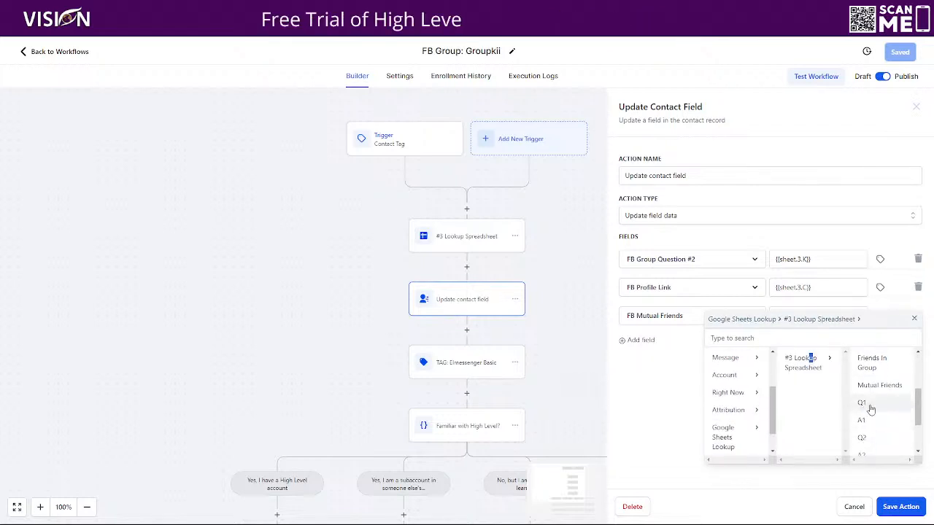
pyautogui.scroll(1, 872, 409)
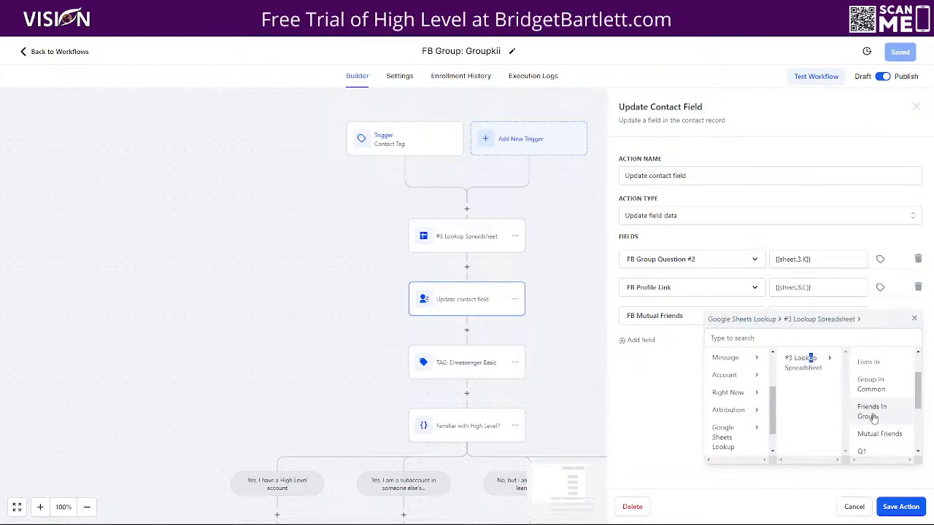
pyautogui.click(878, 413)
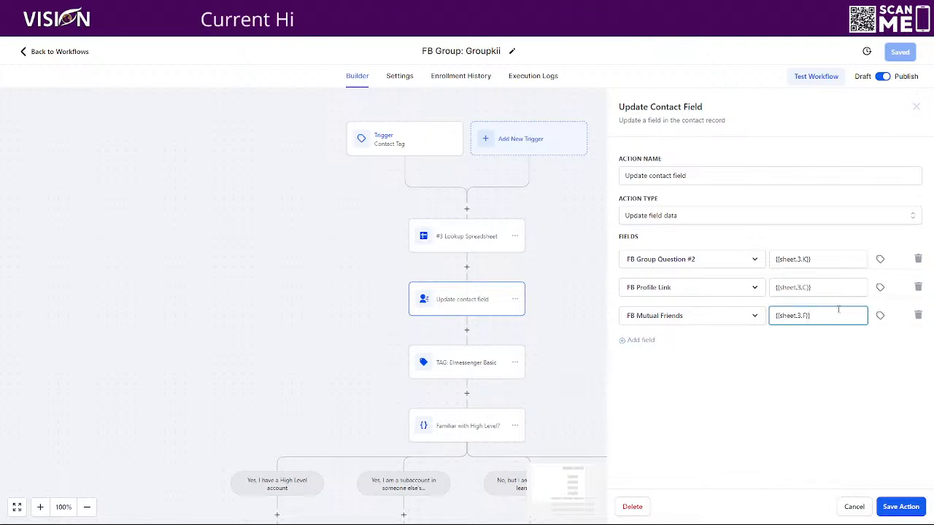
pyautogui.moveTo(824, 316); pyautogui.dragTo(728, 319)
pyautogui.press('BackSpace')
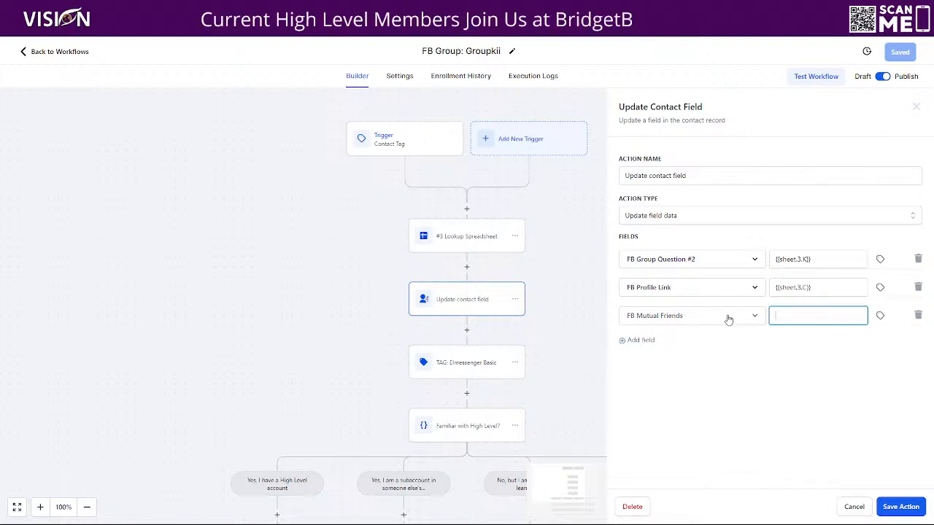
# Step: Delete the FB Mutual Friends field row and cancel the Update contact field changes
pyautogui.click(918, 316)
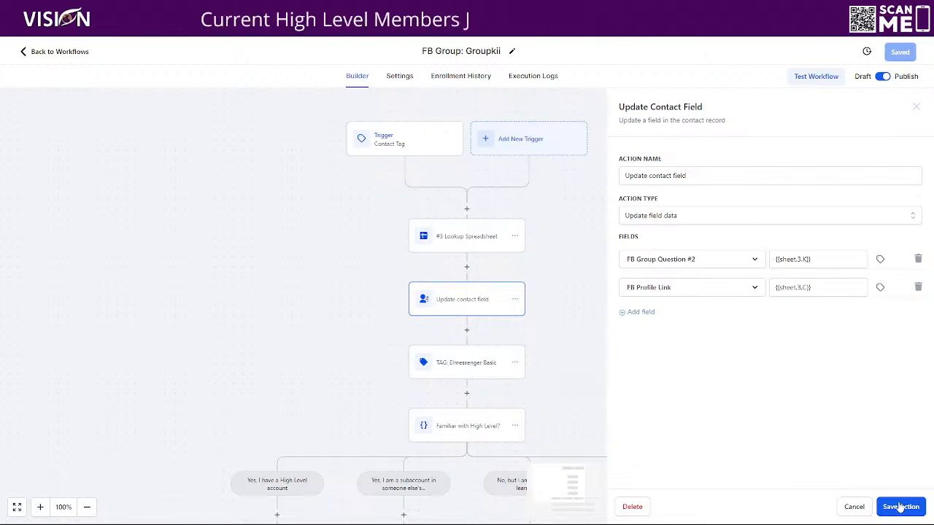
pyautogui.click(854, 506)
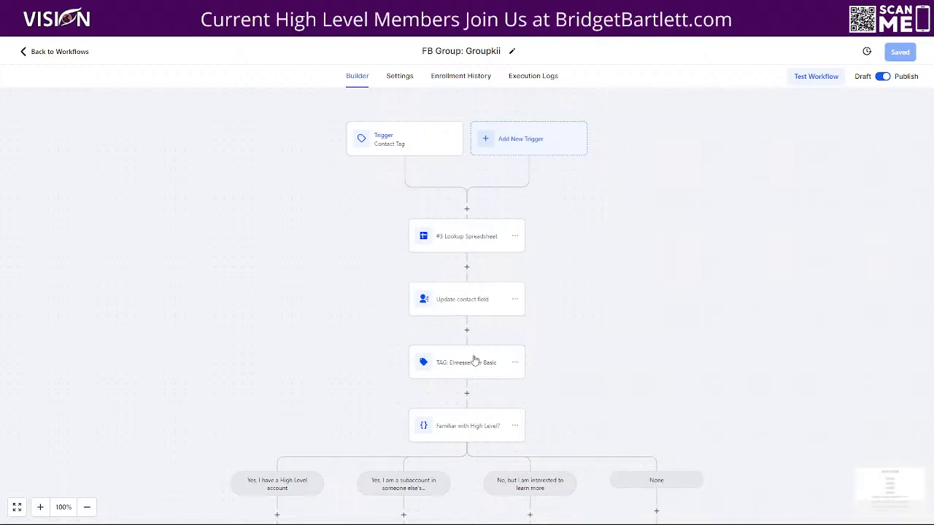
# Step: Open the TAG: Elmessenger Basic action to review its tag, then close it without changes
pyautogui.scroll(-1, 613, 314)
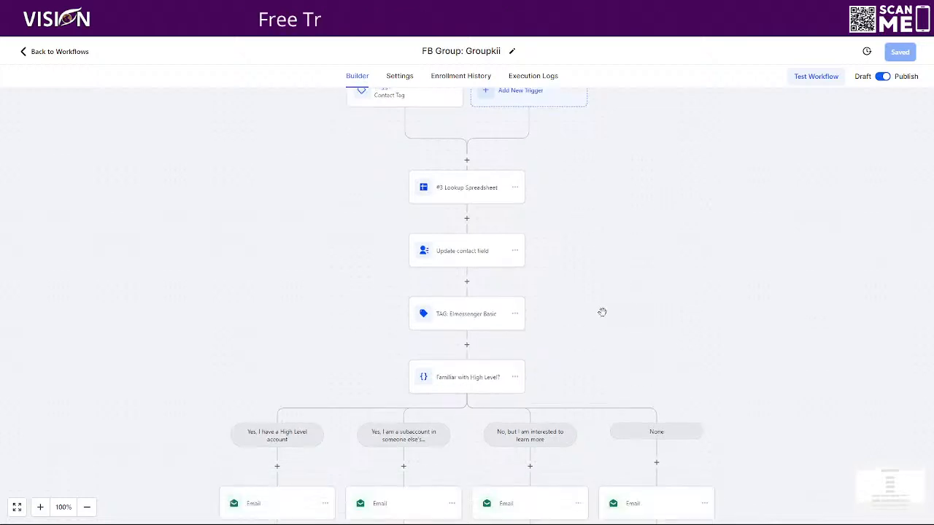
pyautogui.click(462, 319)
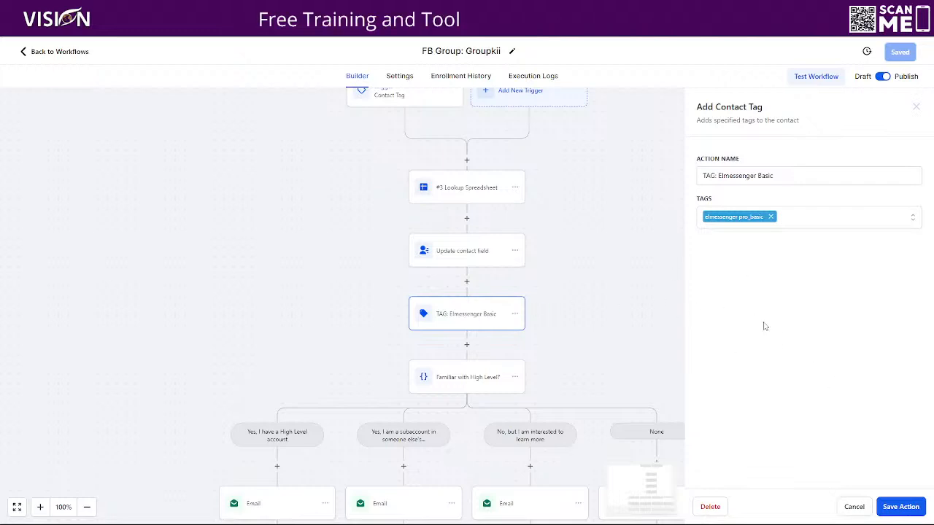
pyautogui.click(855, 508)
pyautogui.scroll(-1, 722, 283)
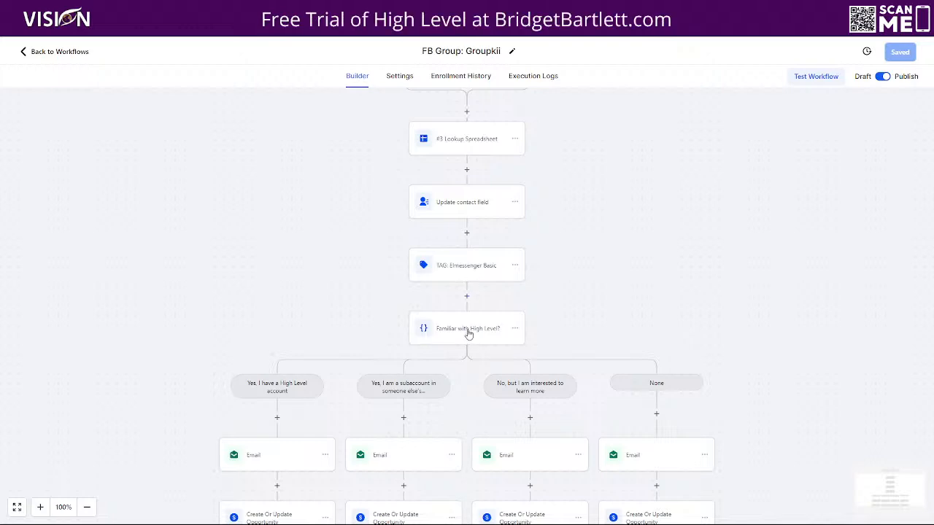
pyautogui.scroll(-1, 795, 314)
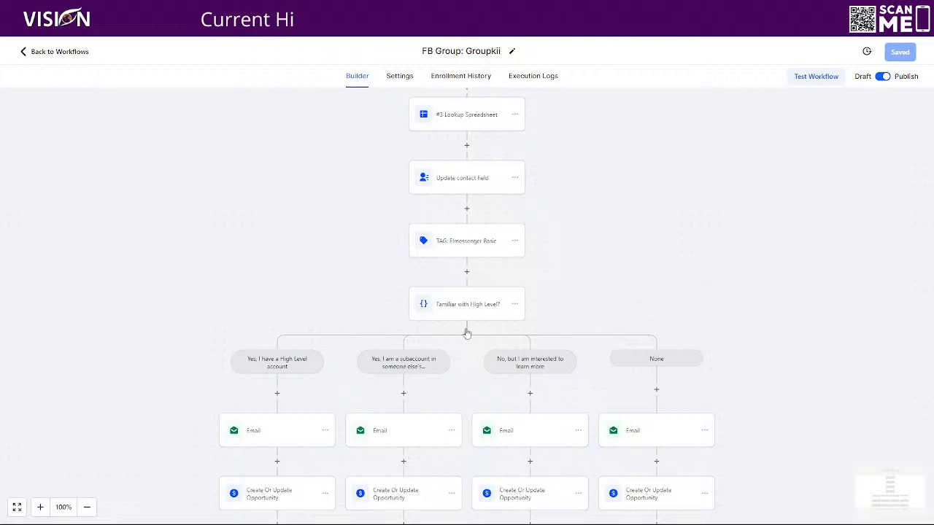
pyautogui.click(467, 273)
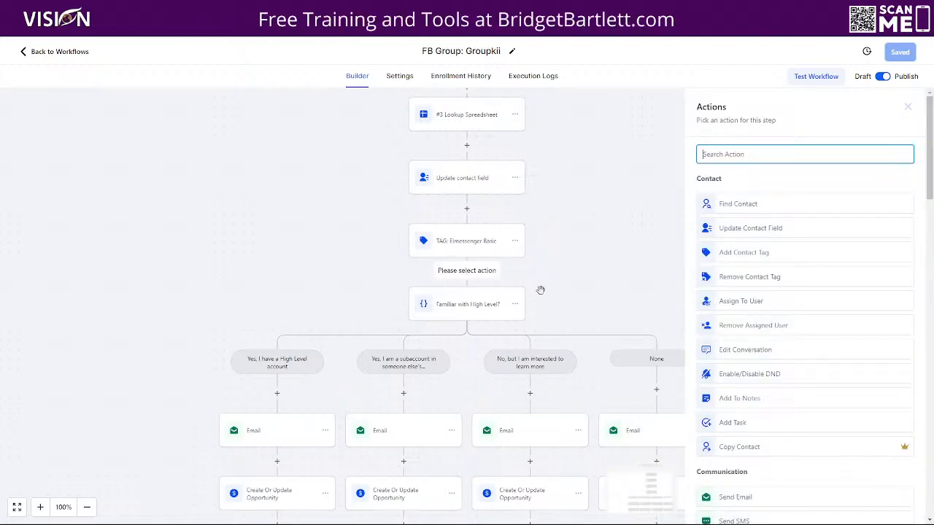
pyautogui.scroll(-10, 790, 408)
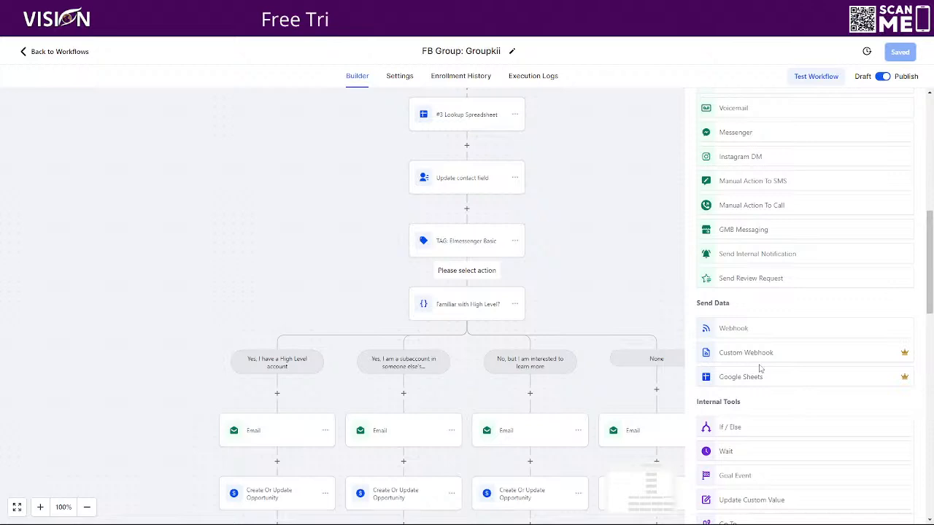
pyautogui.click(732, 232)
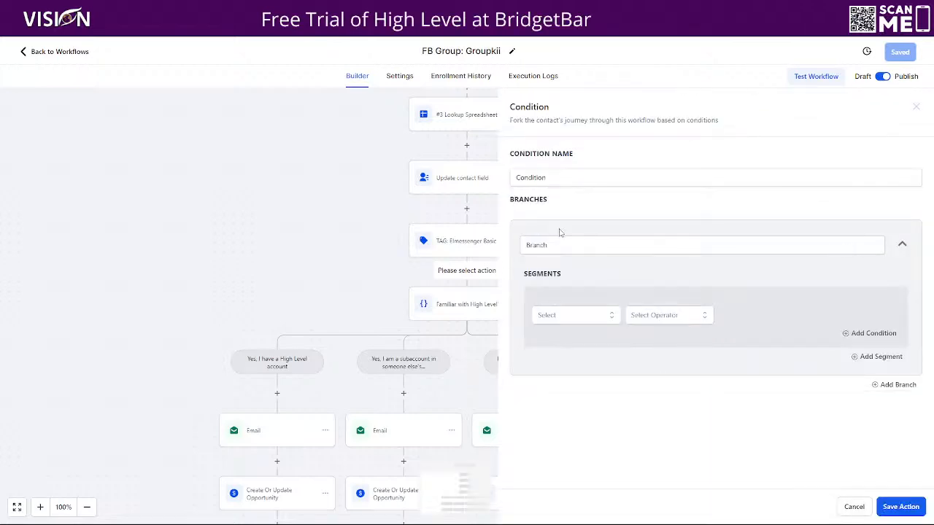
pyautogui.moveTo(566, 178); pyautogui.dragTo(472, 183)
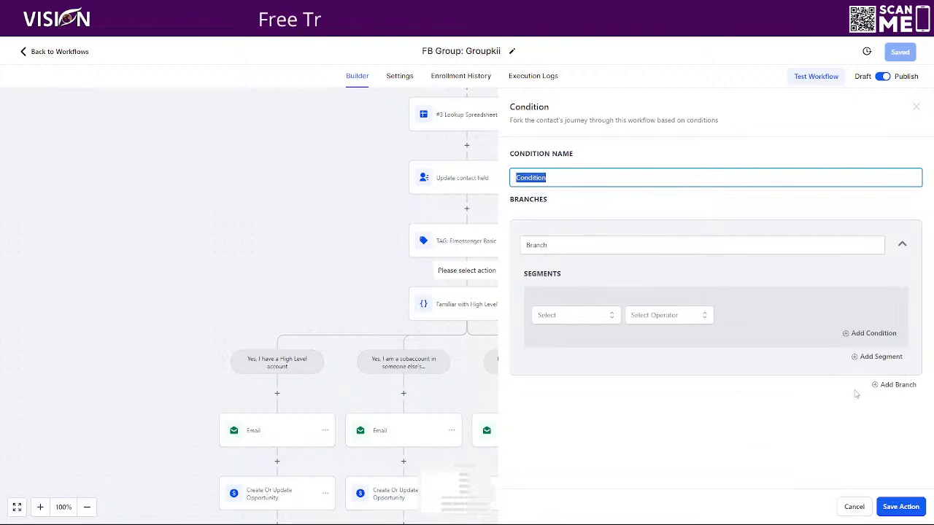
pyautogui.click(555, 245)
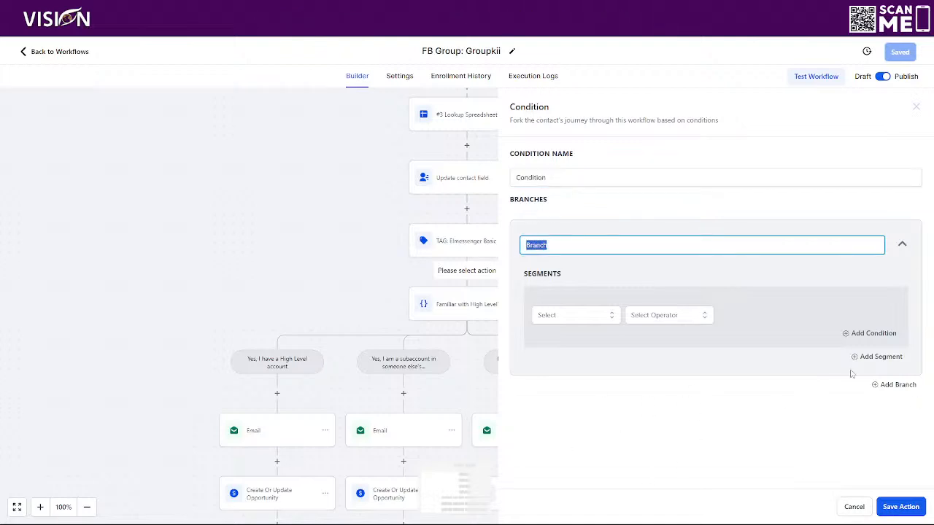
pyautogui.click(853, 504)
# Step: Open the Familiar with High Level? condition to review its name and branches against the Facebook membership question
pyautogui.click(440, 310)
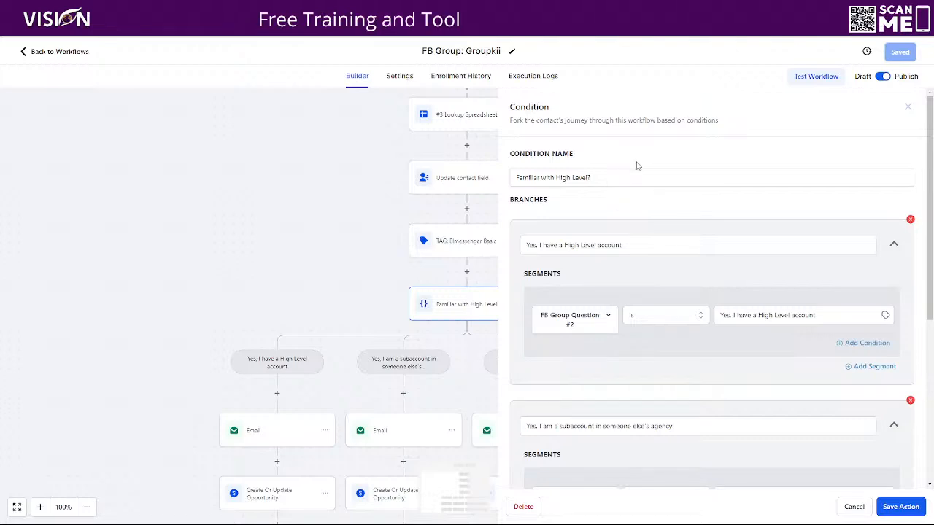
pyautogui.moveTo(632, 181); pyautogui.dragTo(511, 178)
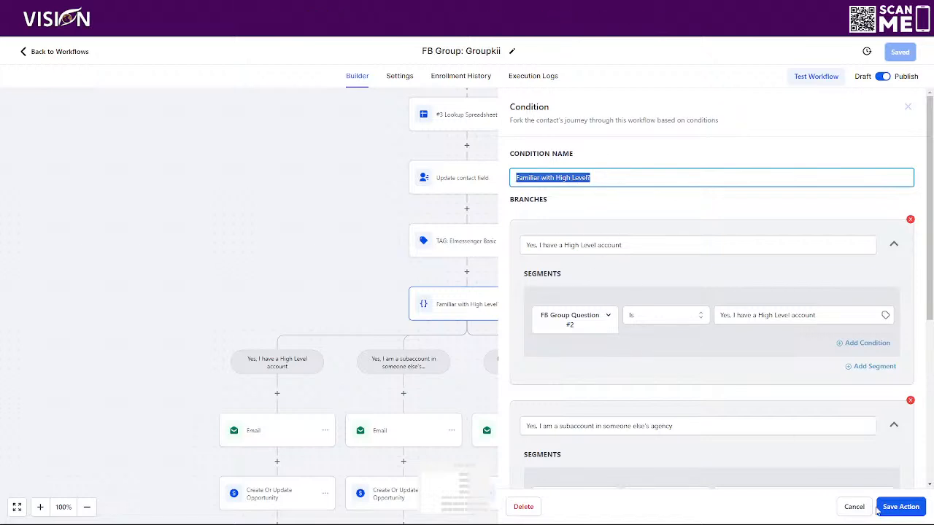
pyautogui.click(853, 506)
pyautogui.scroll(-1, 544, 235)
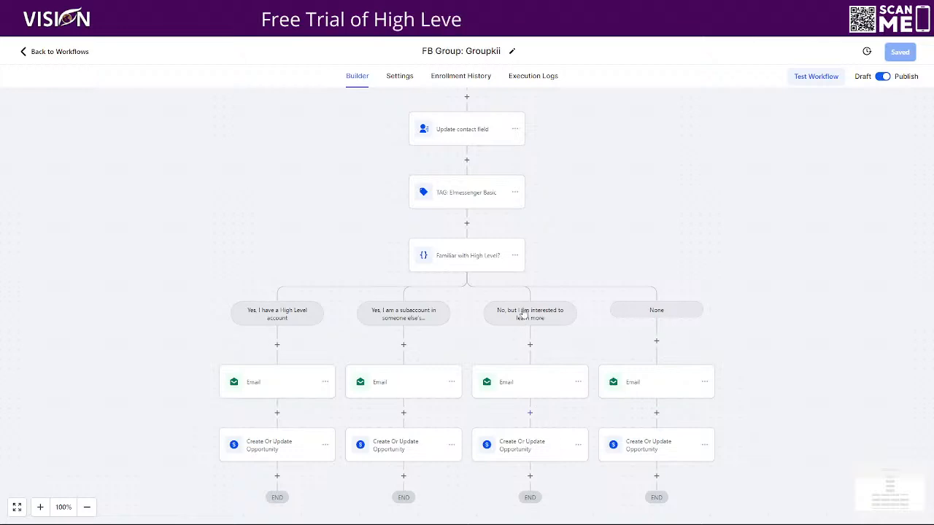
pyautogui.click(460, 251)
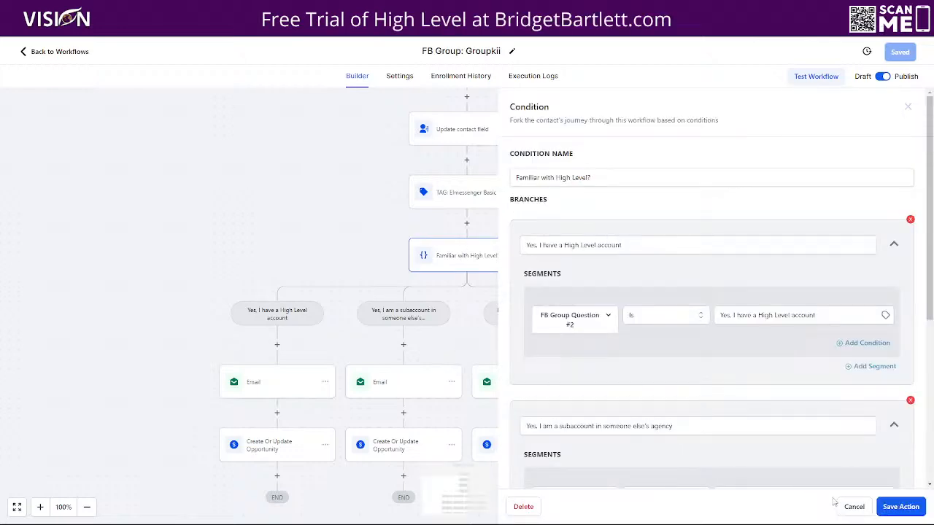
pyautogui.click(854, 506)
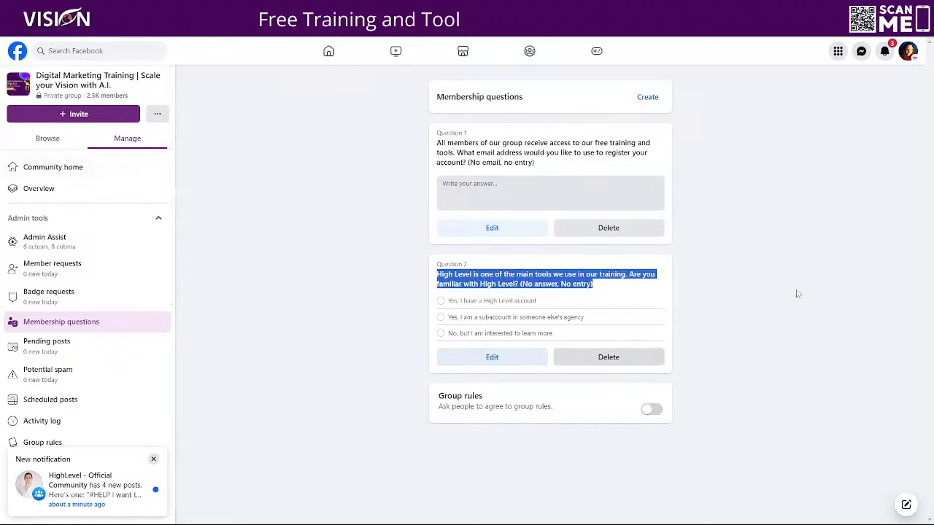
pyautogui.click(805, 255)
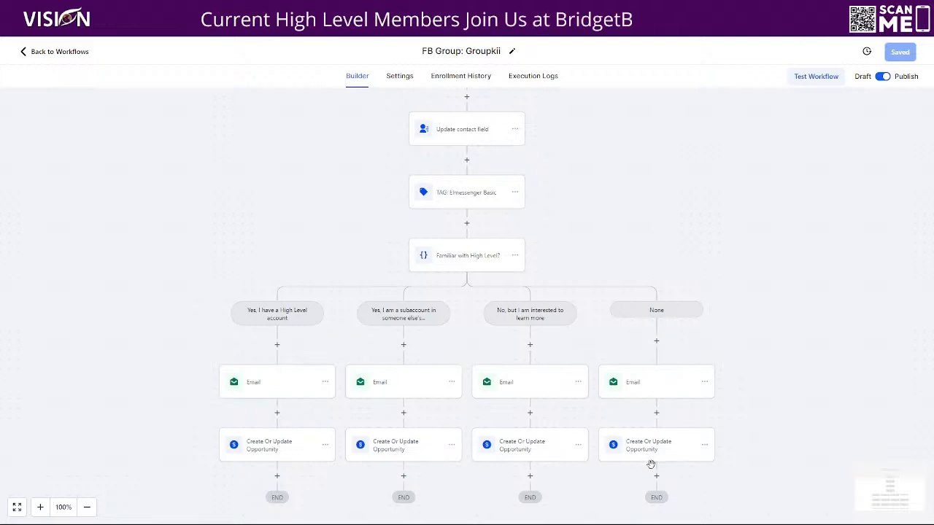
# Step: Compare the condition name and first branch name with Facebook membership question 2 and its first answer option
pyautogui.click(463, 254)
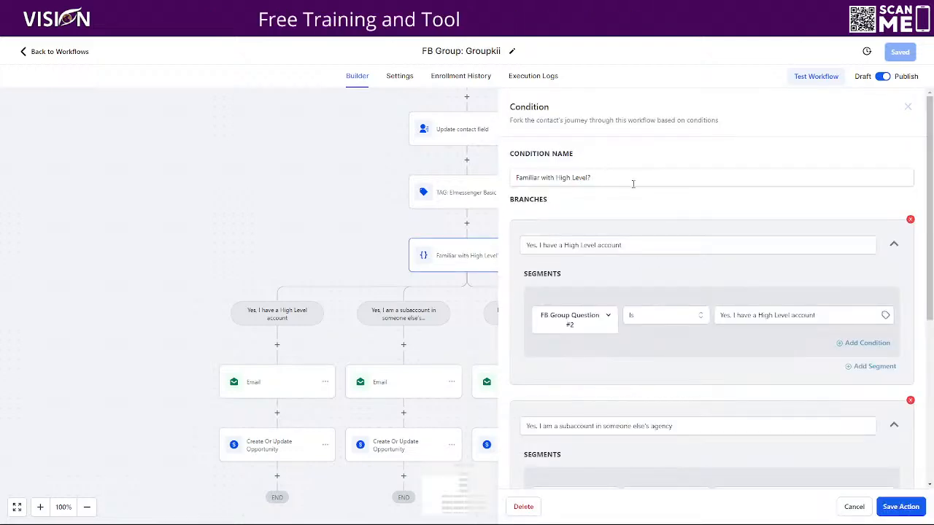
pyautogui.click(627, 182)
pyautogui.hotkey('ctrl', 'a')
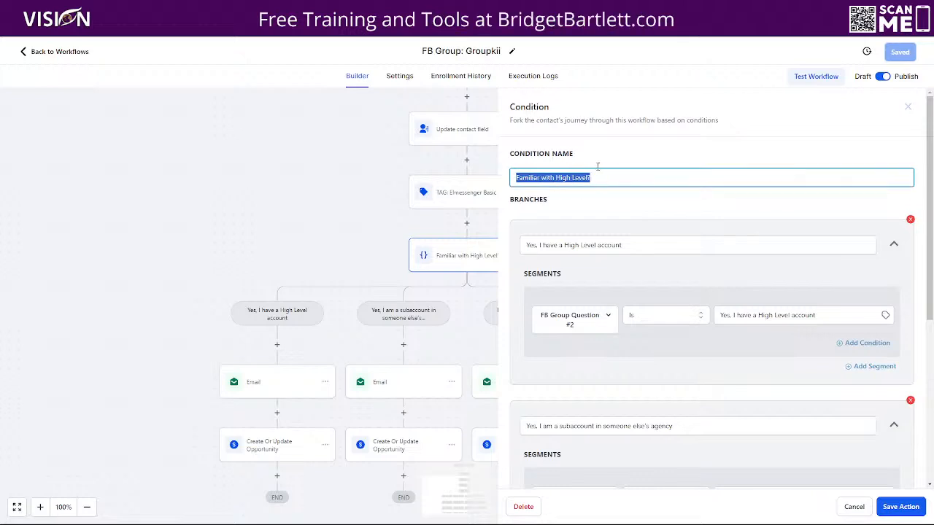
pyautogui.scroll(-1, 742, 197)
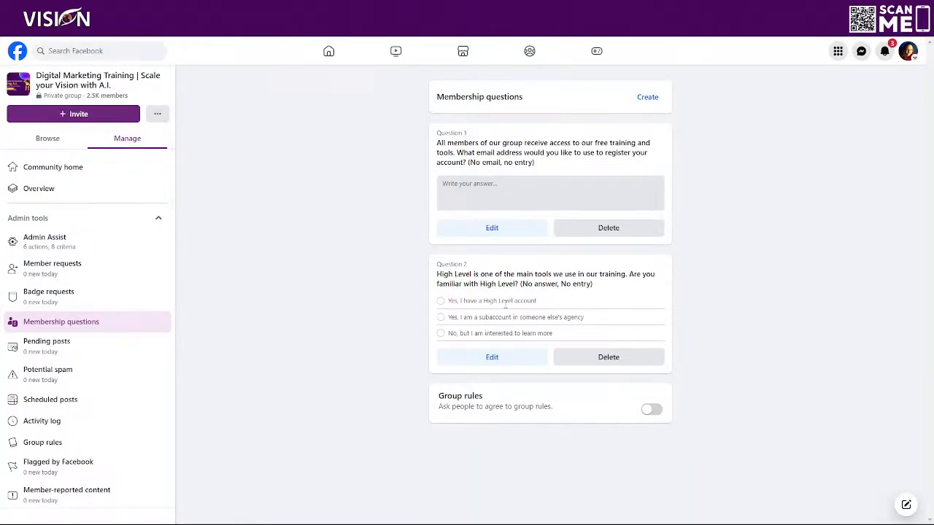
pyautogui.moveTo(448, 305); pyautogui.dragTo(624, 302)
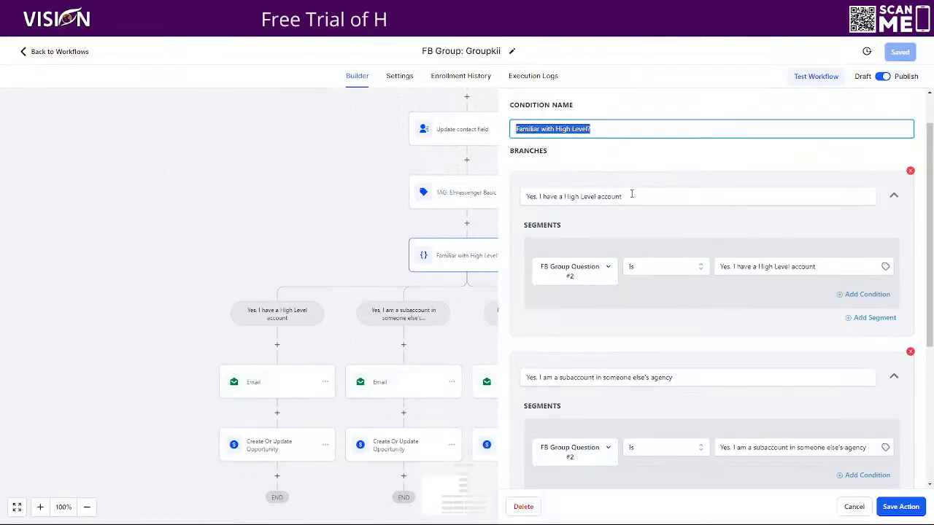
pyautogui.tripleClick(631, 195)
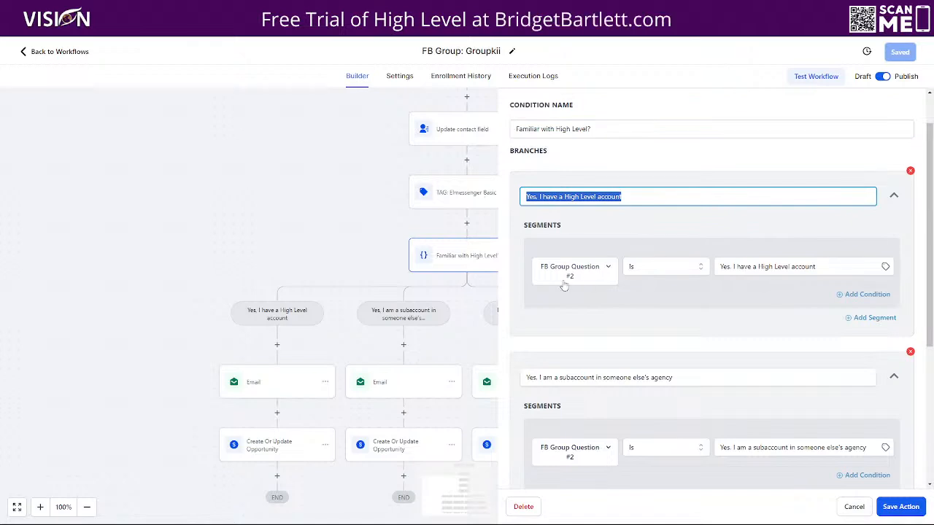
pyautogui.click(526, 234)
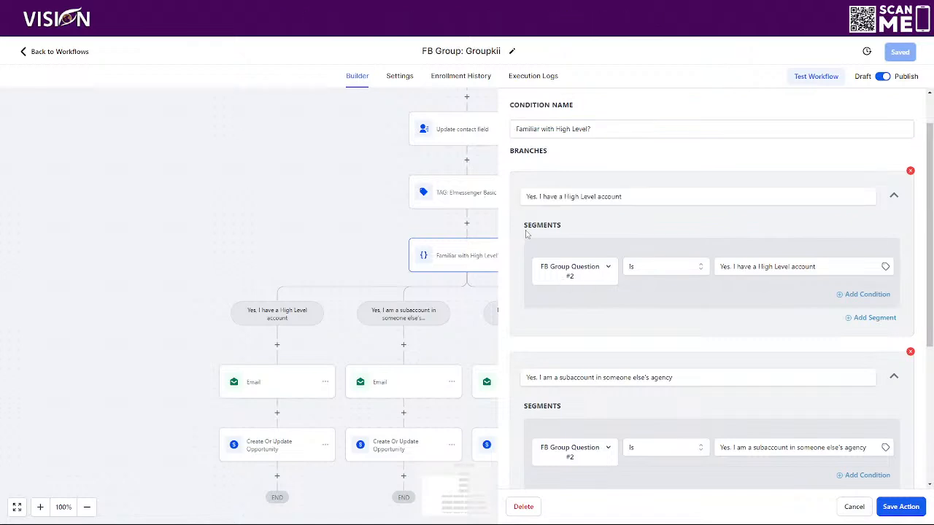
# Step: Inspect the first branch's field list, operator choices and answer value in the condition segment
pyautogui.click(551, 277)
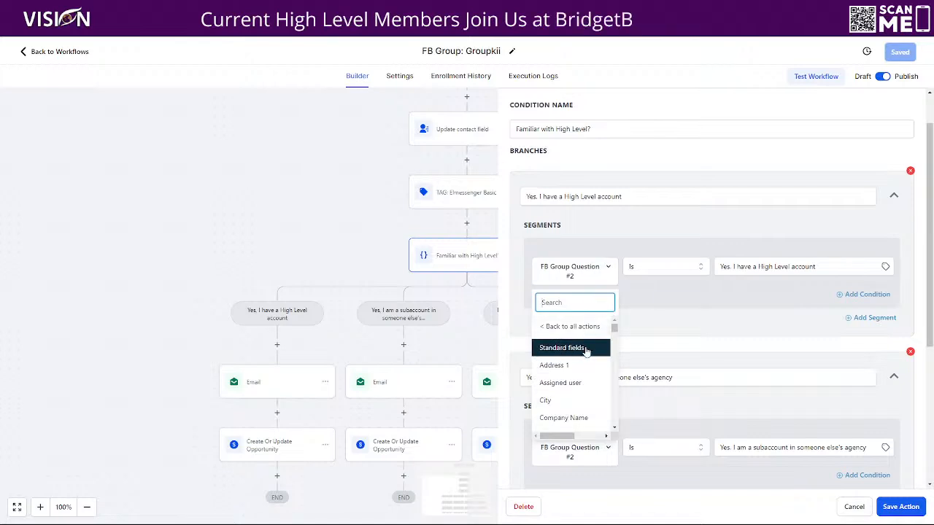
pyautogui.scroll(-5, 578, 401)
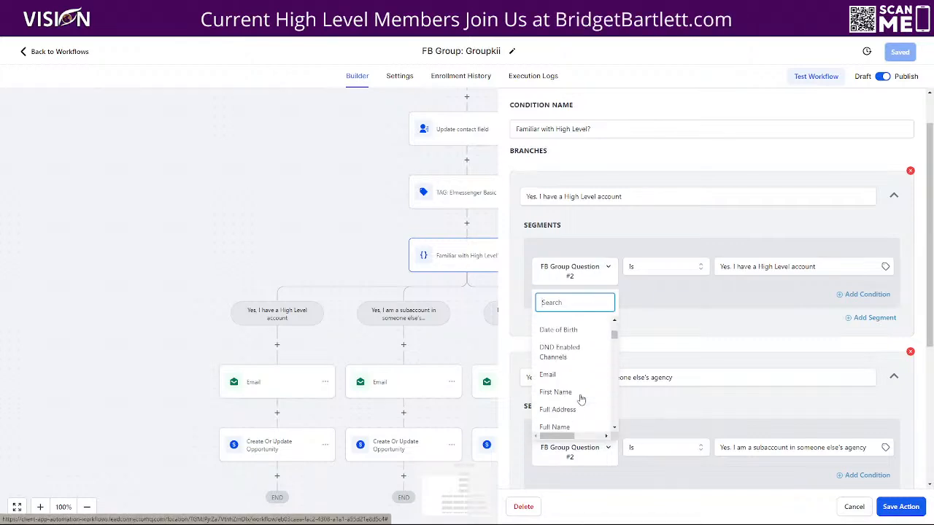
pyautogui.scroll(-5, 576, 406)
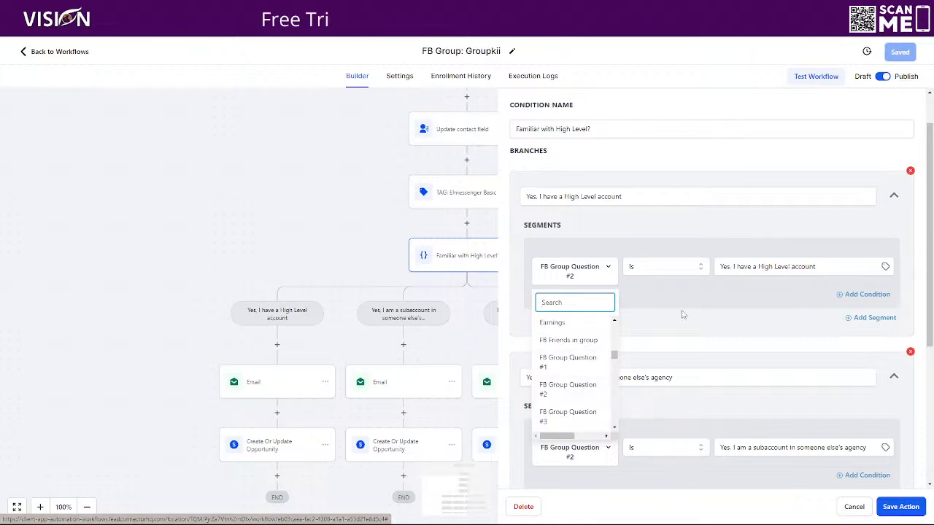
pyautogui.click(606, 304)
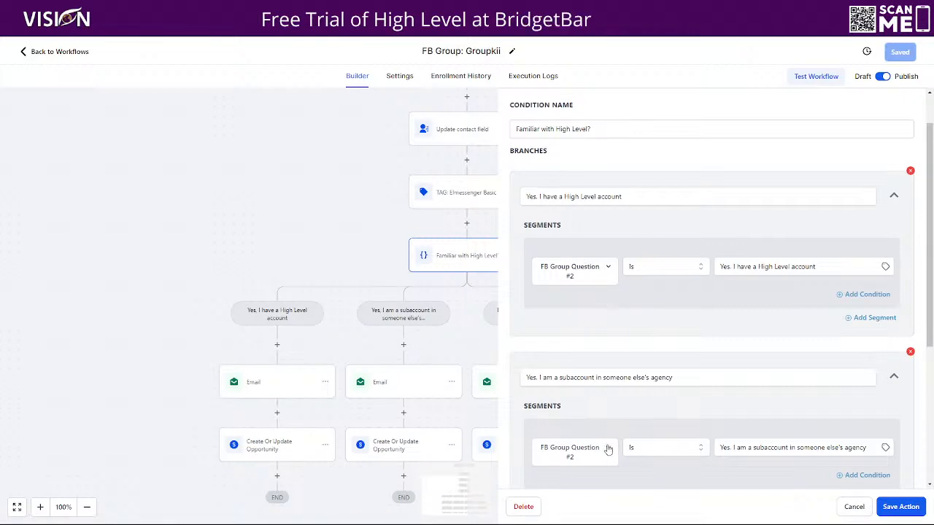
pyautogui.scroll(-3, 605, 447)
pyautogui.scroll(3, 583, 445)
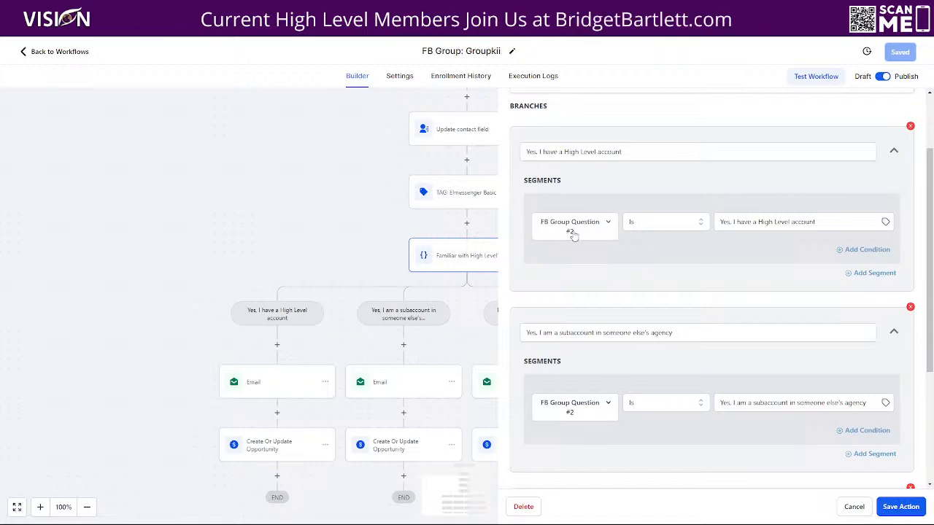
pyautogui.click(646, 224)
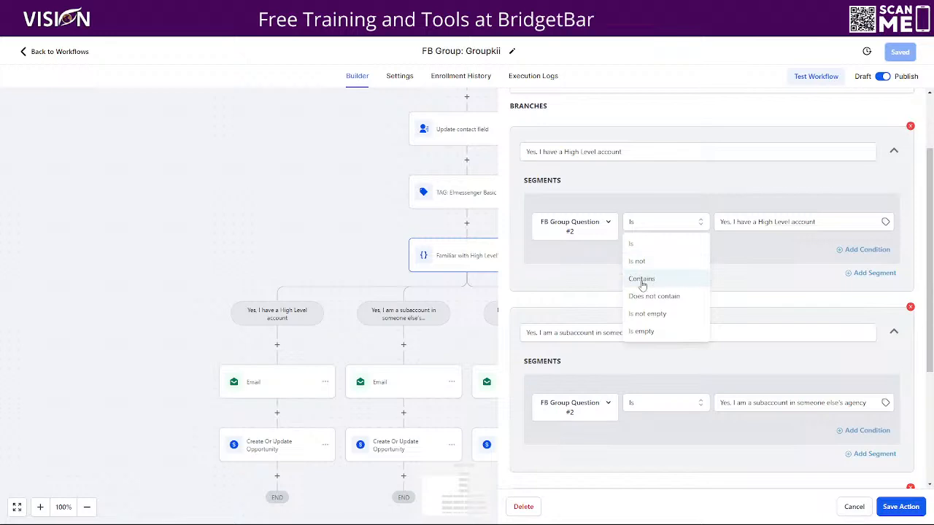
pyautogui.click(782, 268)
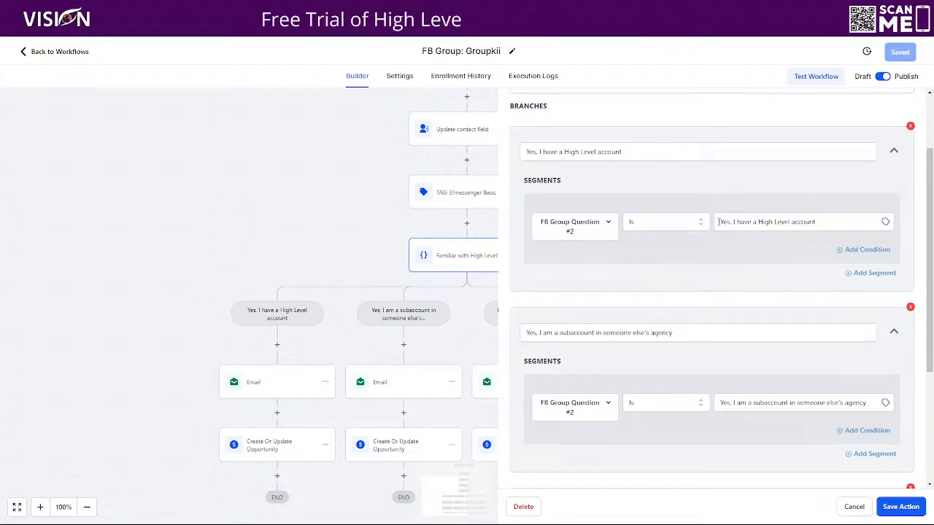
pyautogui.moveTo(719, 222); pyautogui.dragTo(836, 219)
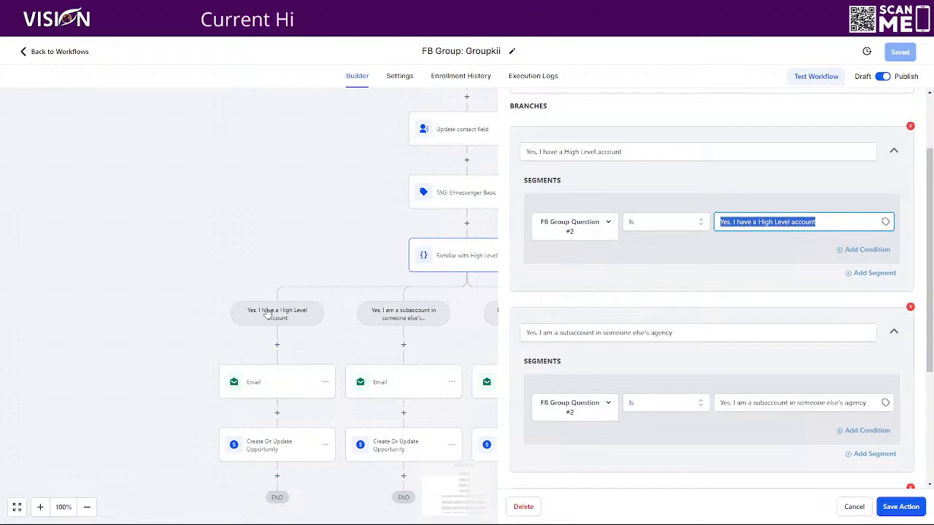
# Step: Check the second and third branch names against the remaining question 2 answer options
pyautogui.scroll(-1, 702, 313)
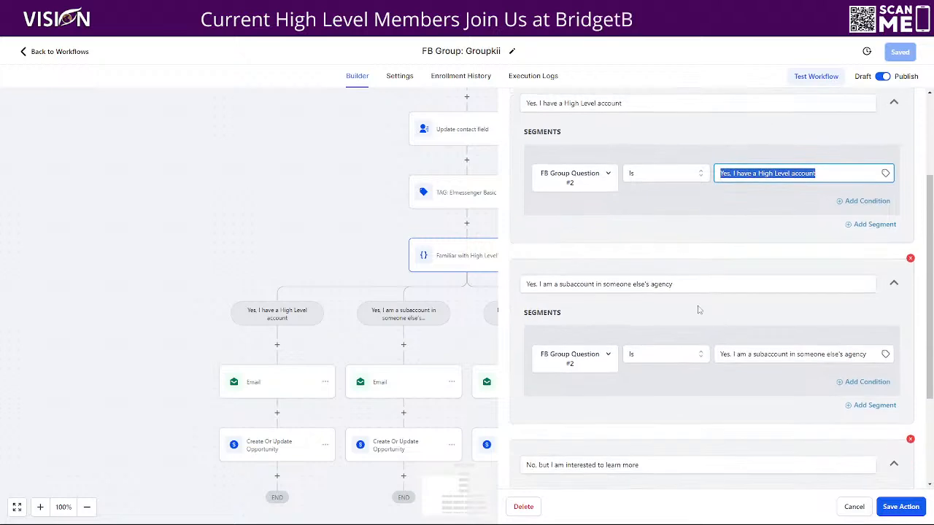
pyautogui.moveTo(691, 284); pyautogui.dragTo(526, 285)
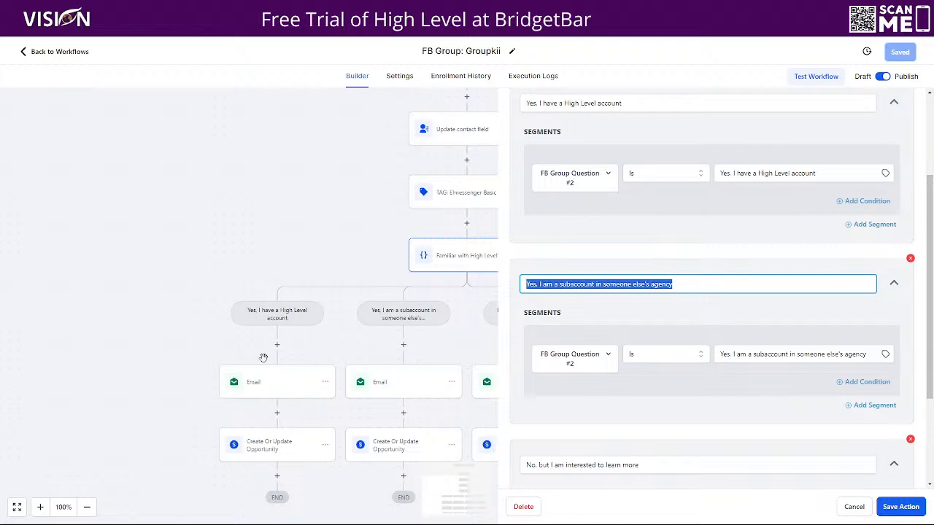
pyautogui.scroll(-1, 709, 411)
pyautogui.scroll(-3, 708, 412)
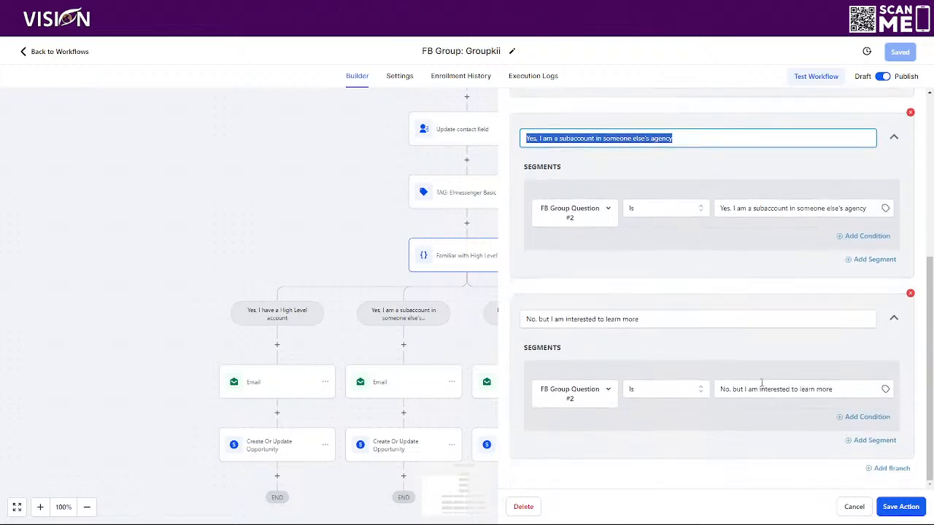
pyautogui.moveTo(673, 321); pyautogui.dragTo(519, 328)
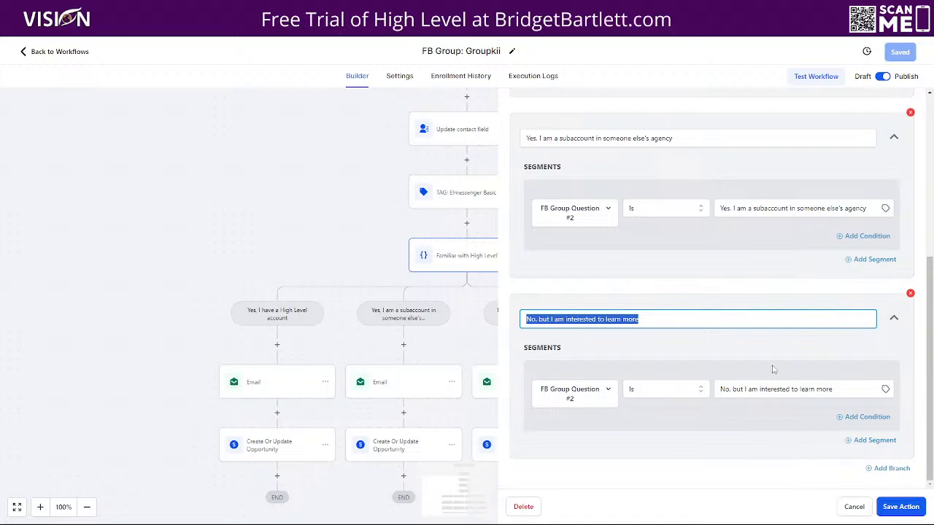
# Step: Close the condition and review the first branch email's message, highlighting its joining-the-program paragraph
pyautogui.click(853, 504)
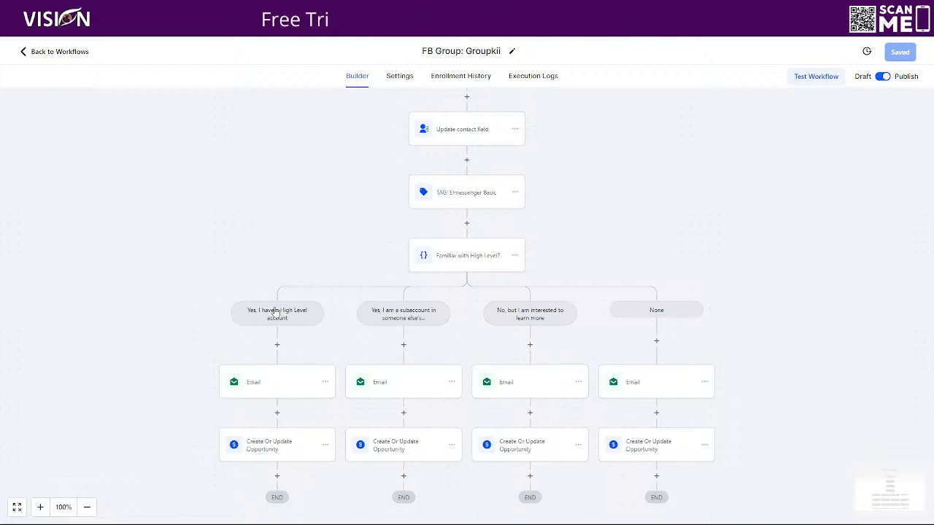
pyautogui.click(271, 382)
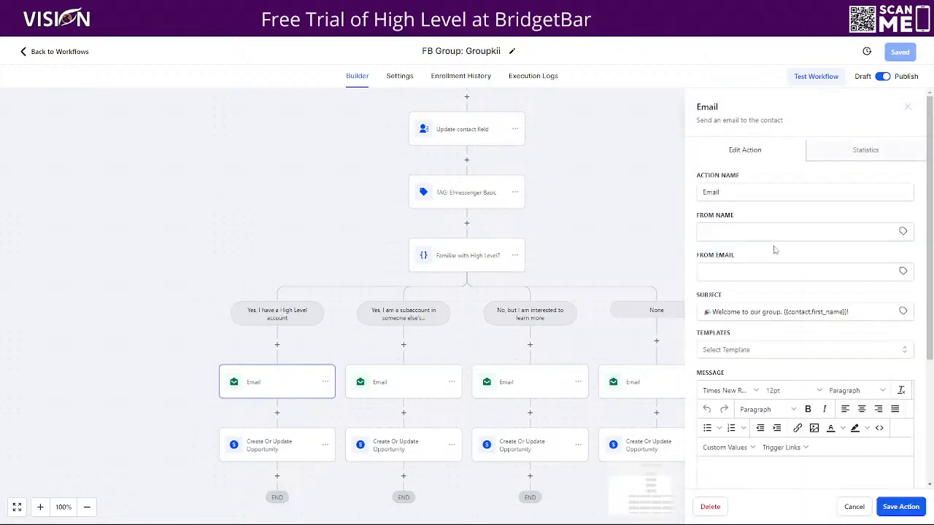
pyautogui.scroll(-2, 767, 226)
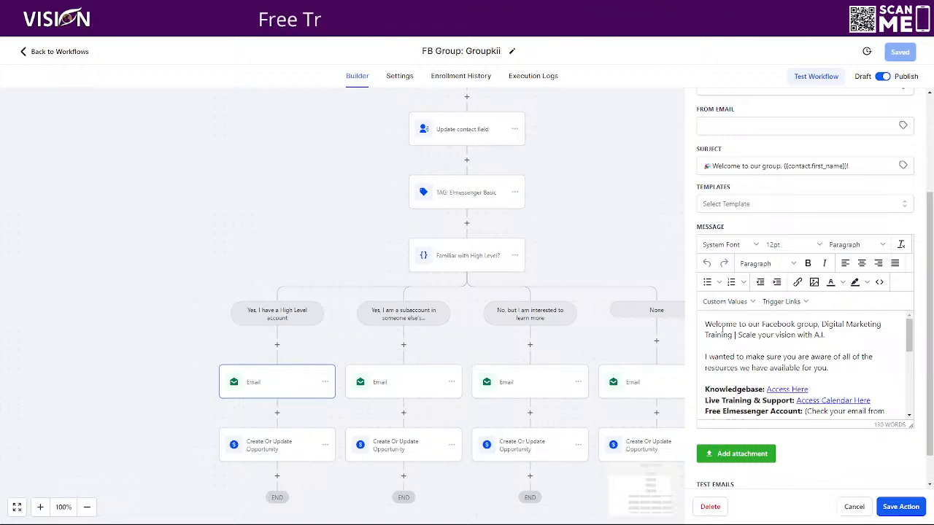
pyautogui.scroll(-1, 705, 338)
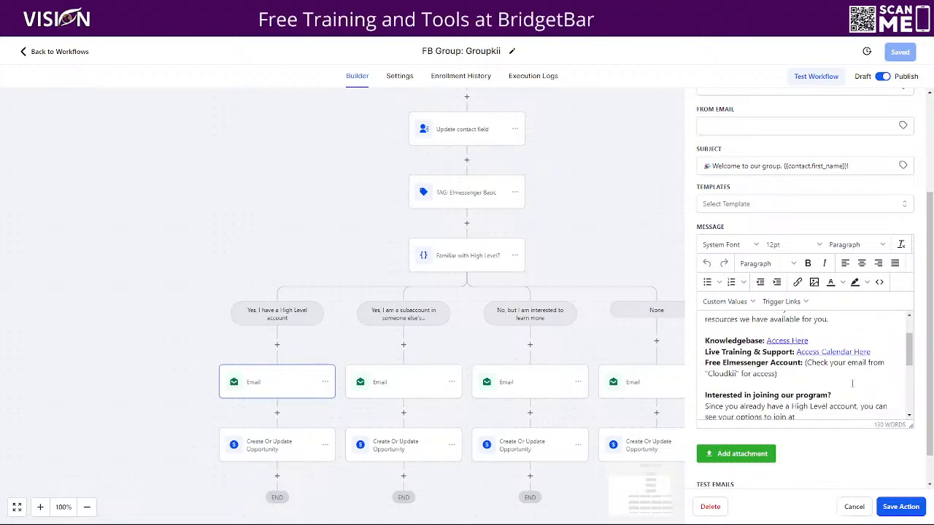
pyautogui.scroll(-1, 822, 384)
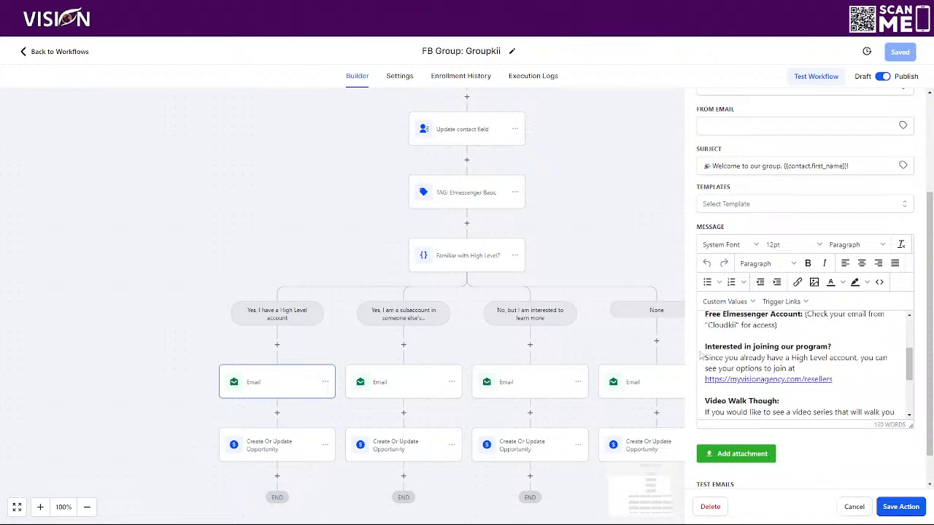
pyautogui.moveTo(706, 358); pyautogui.dragTo(835, 390)
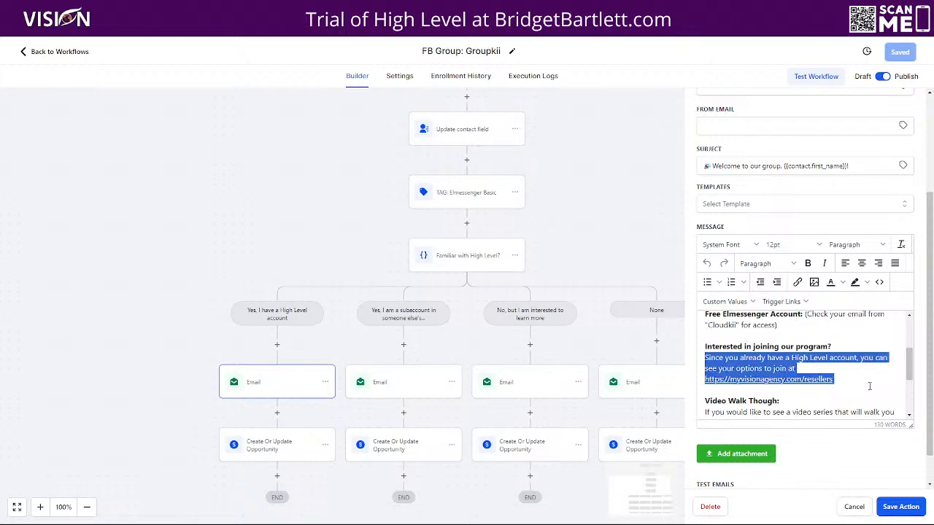
# Step: Review the joining-the-program paragraphs in the second and third branch emails' messages
pyautogui.click(415, 384)
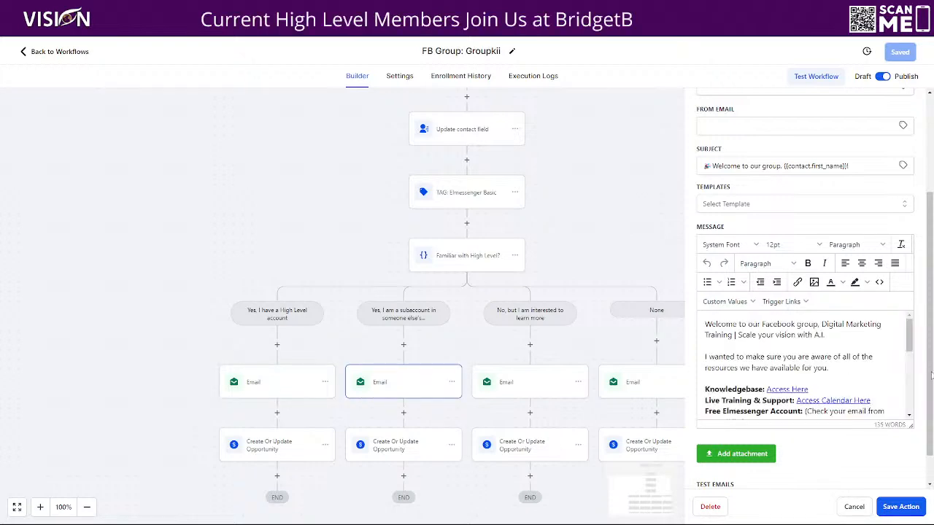
pyautogui.scroll(-3, 876, 382)
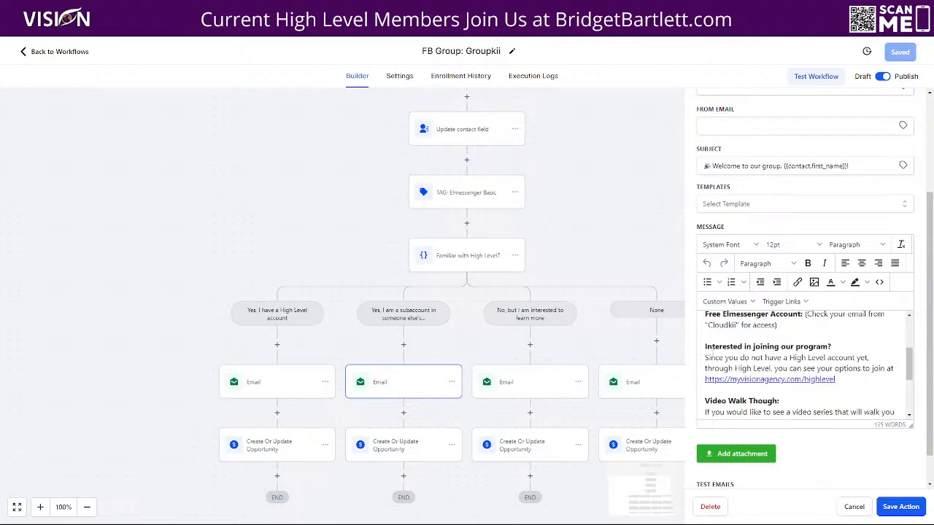
pyautogui.moveTo(704, 363); pyautogui.dragTo(871, 369)
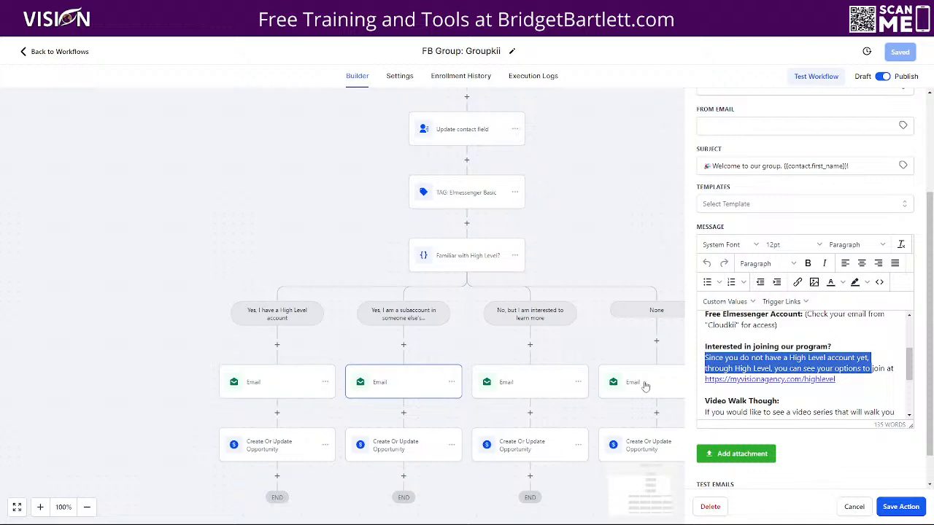
pyautogui.click(523, 384)
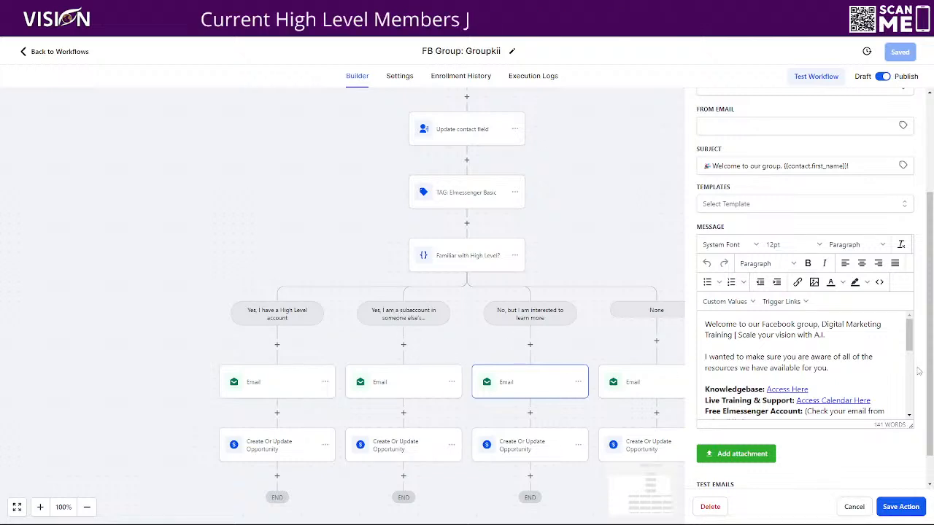
pyautogui.scroll(-3, 790, 364)
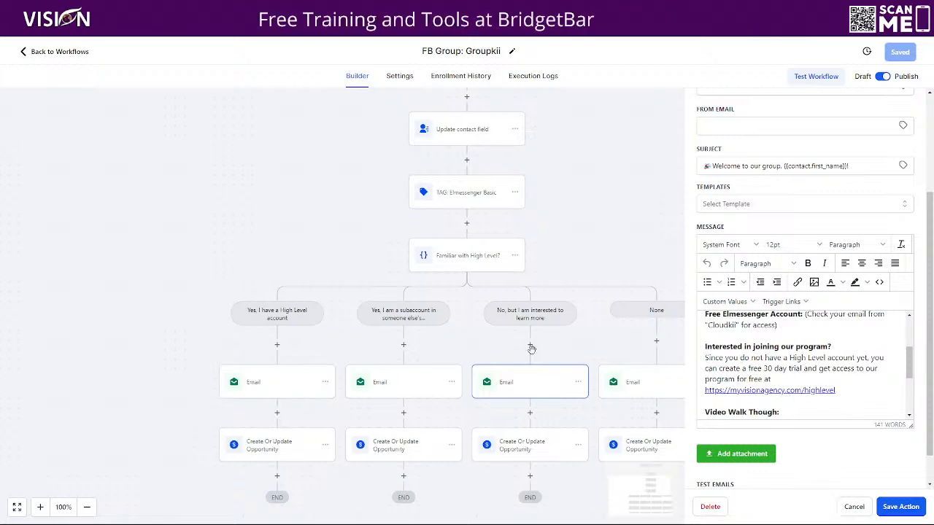
# Step: In the None branch email, change the joining paragraph's opening to "If you do not have…", then save the action and workflow
pyautogui.click(650, 385)
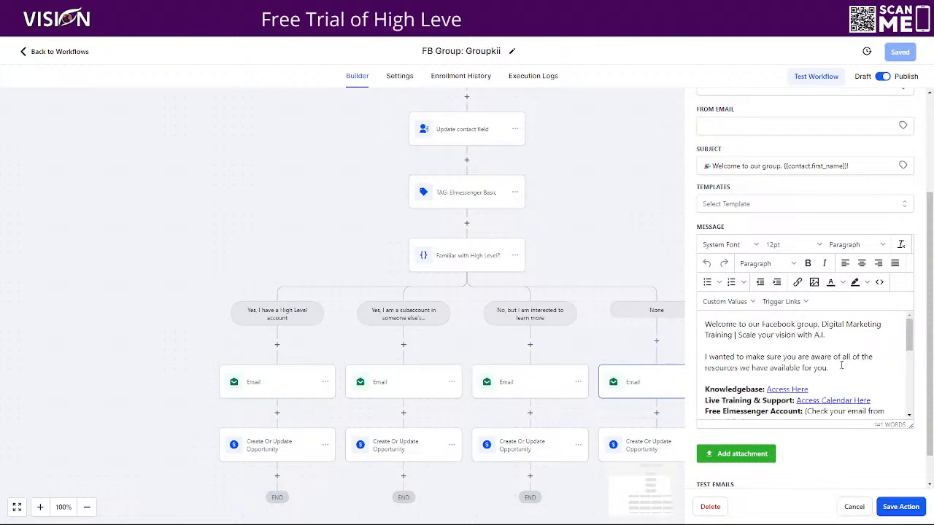
pyautogui.scroll(-3, 903, 359)
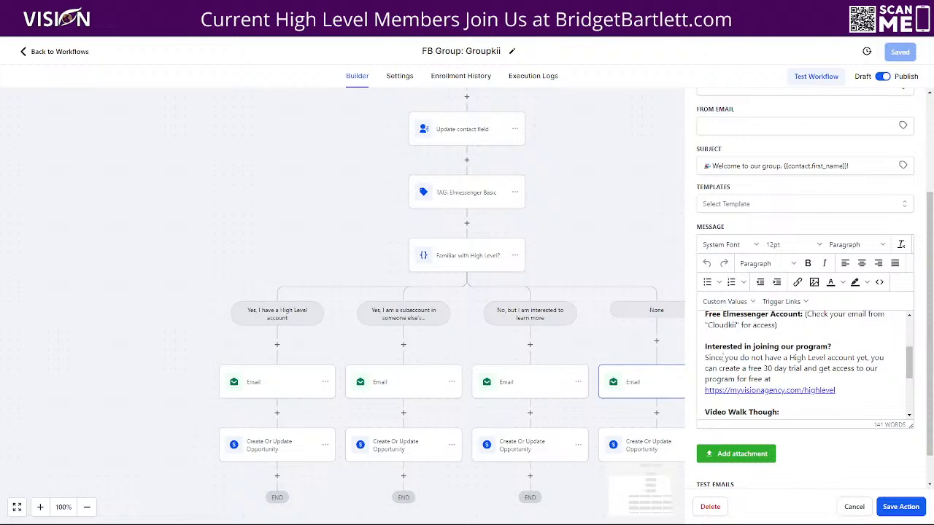
pyautogui.moveTo(723, 358); pyautogui.dragTo(704, 358)
pyautogui.write('If')
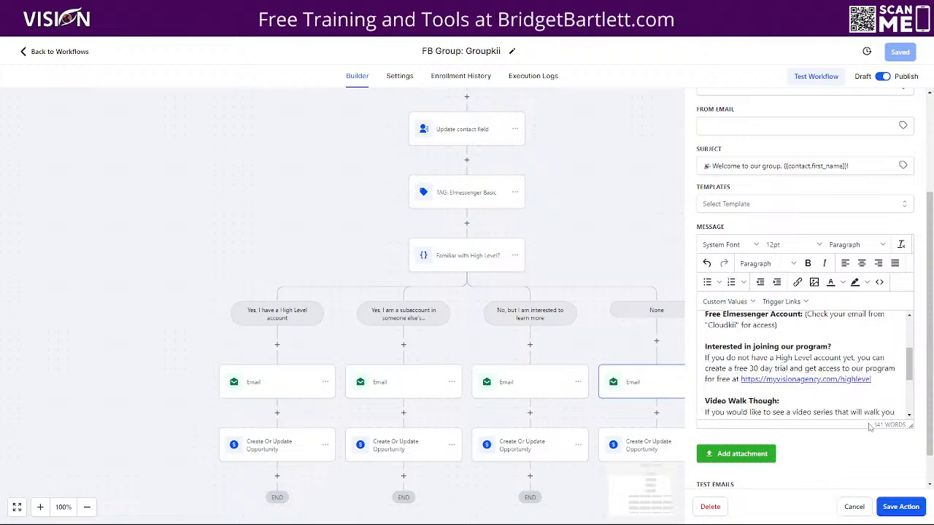
pyautogui.click(899, 506)
pyautogui.click(896, 53)
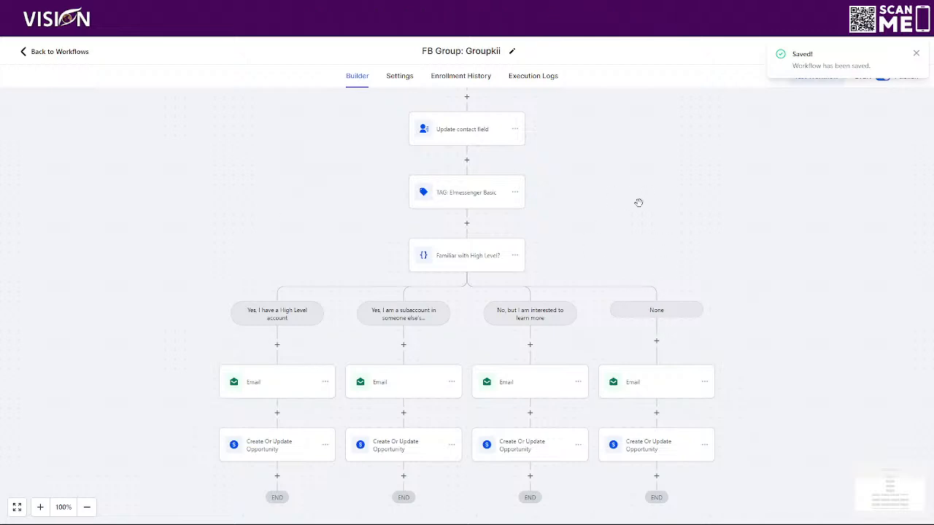
# Step: Switch to the Facebook group's member requests and set GroupKii's auto-approval interval to 60 minutes, saving the update
pyautogui.scroll(3, 667, 394)
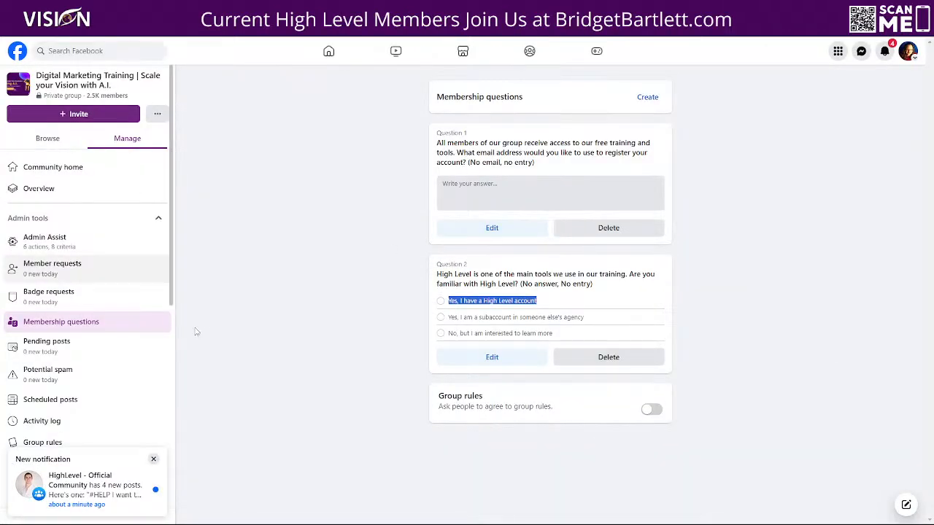
pyautogui.click(45, 269)
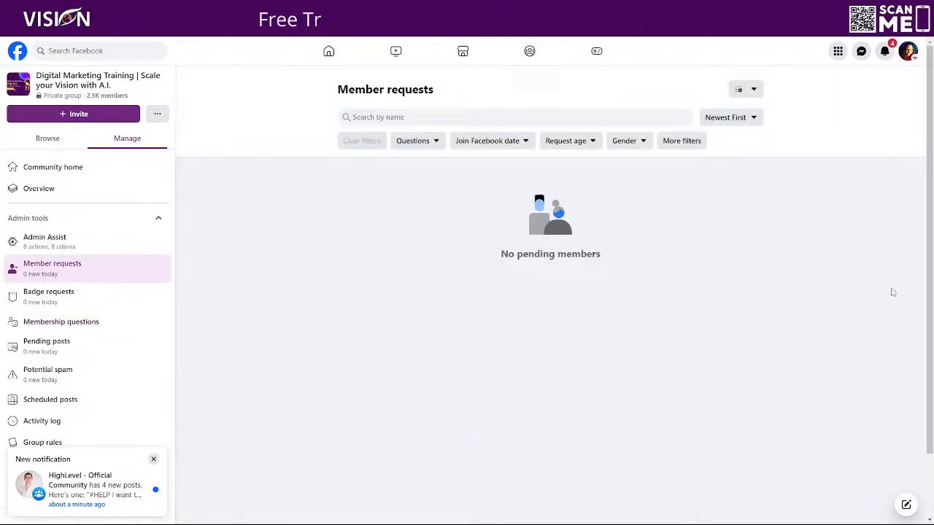
pyautogui.click(744, 89)
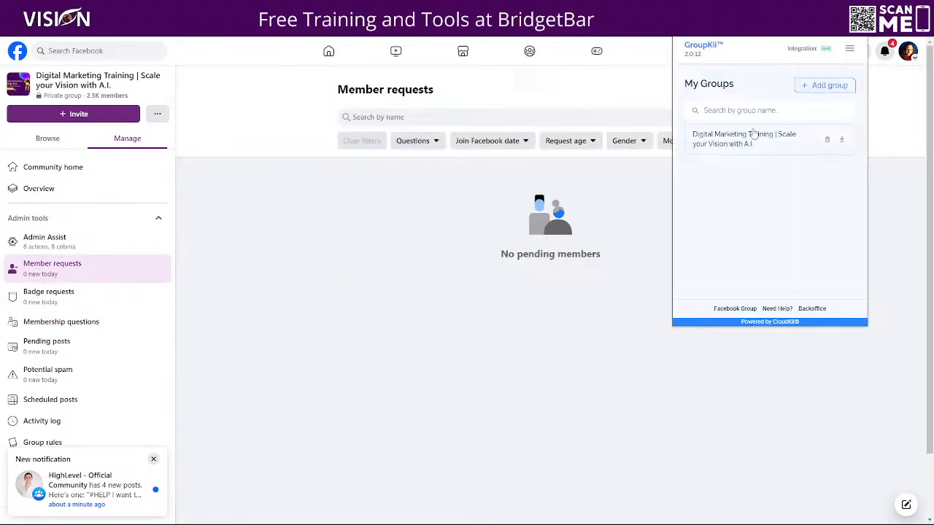
pyautogui.click(744, 142)
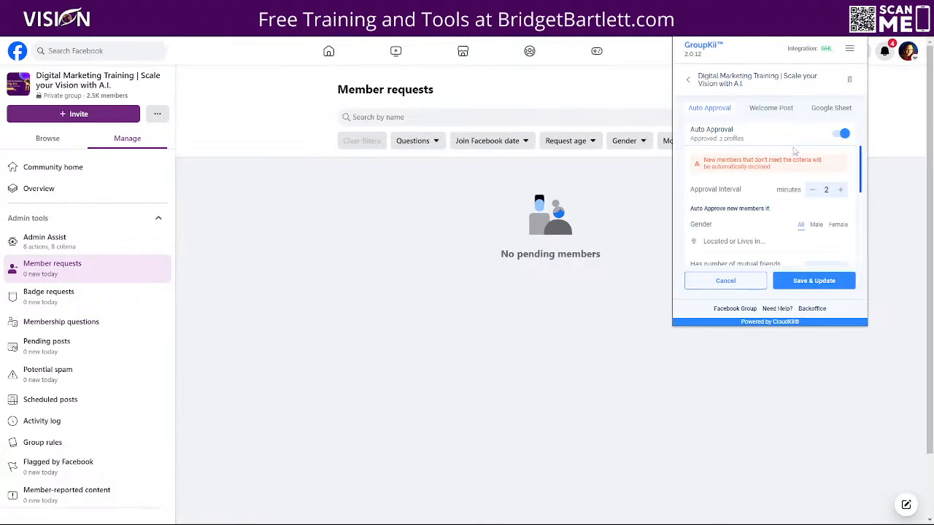
pyautogui.doubleClick(841, 191)
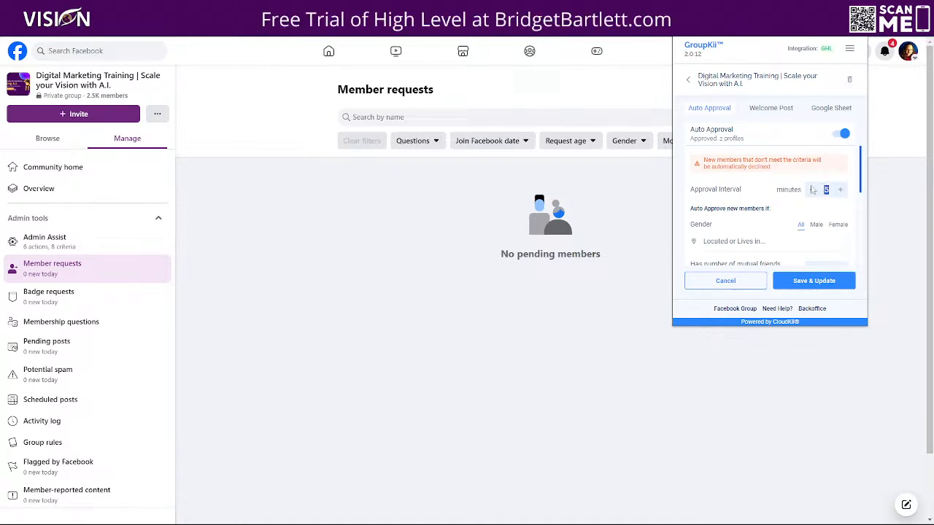
pyautogui.write('60')
pyautogui.click(795, 281)
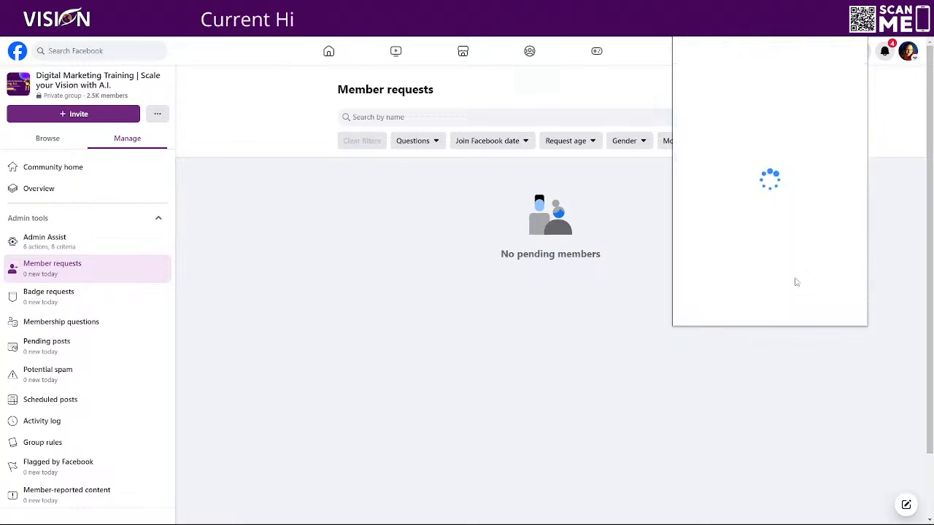
pyautogui.click(730, 144)
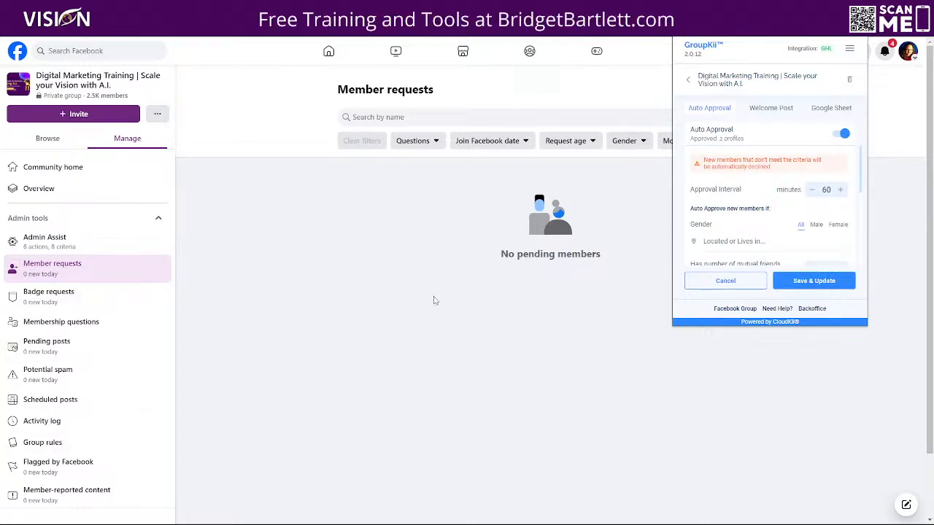
# Step: Return to the workflow and inspect the first branch's Create Or Update Opportunity action settings
pyautogui.scroll(-1, 752, 248)
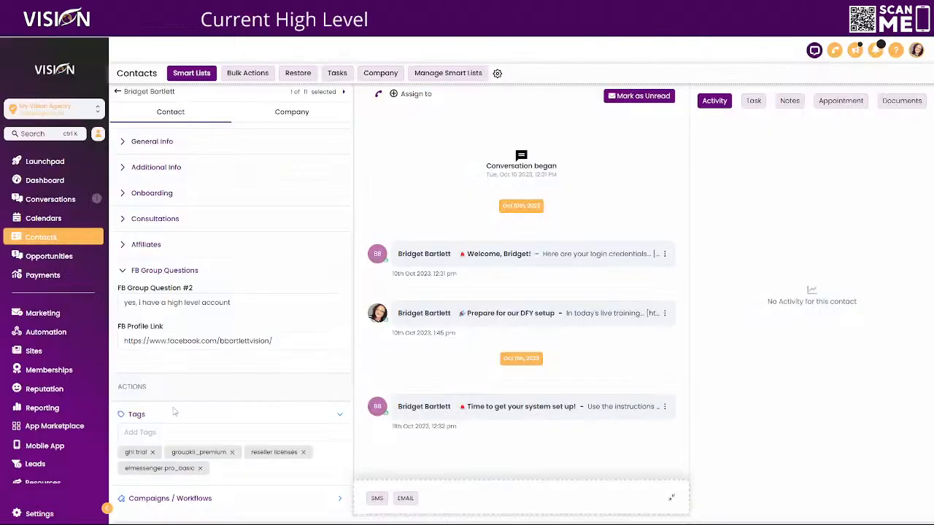
pyautogui.scroll(-3, 174, 412)
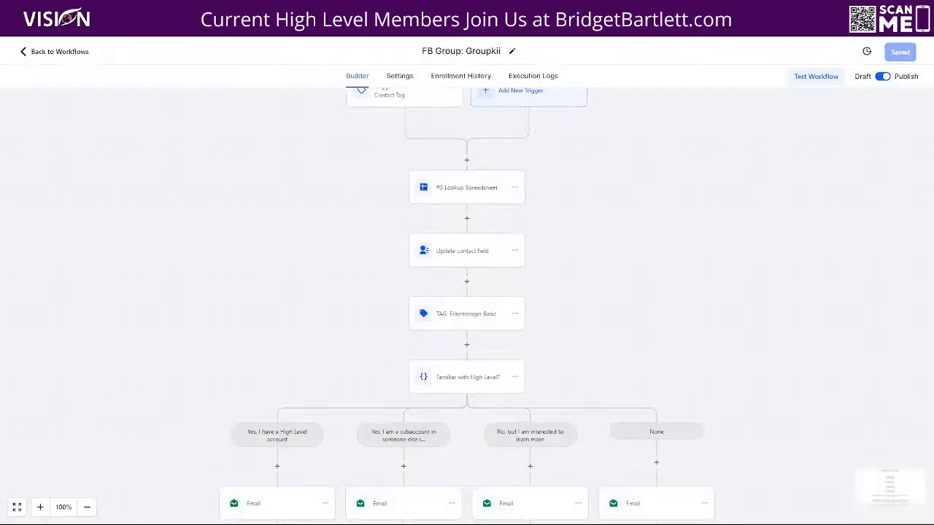
pyautogui.scroll(-2, 467, 380)
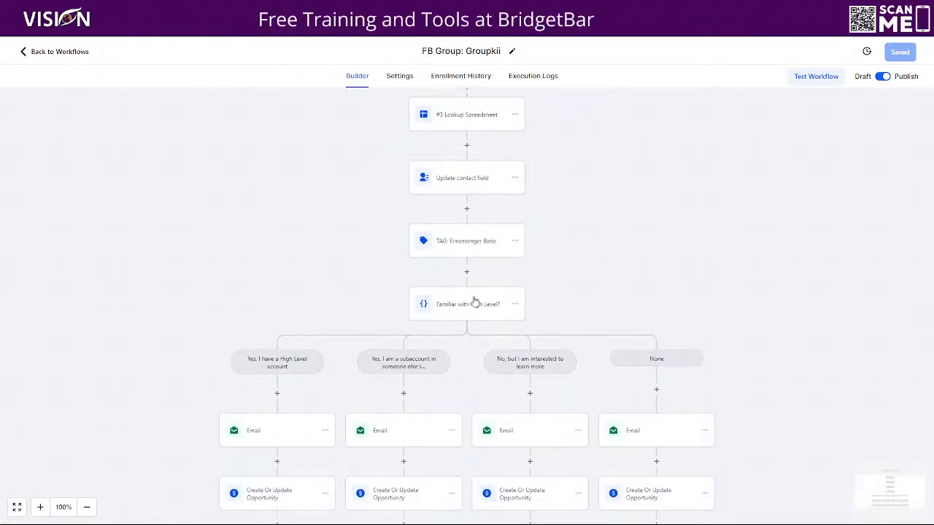
pyautogui.scroll(-1, 474, 302)
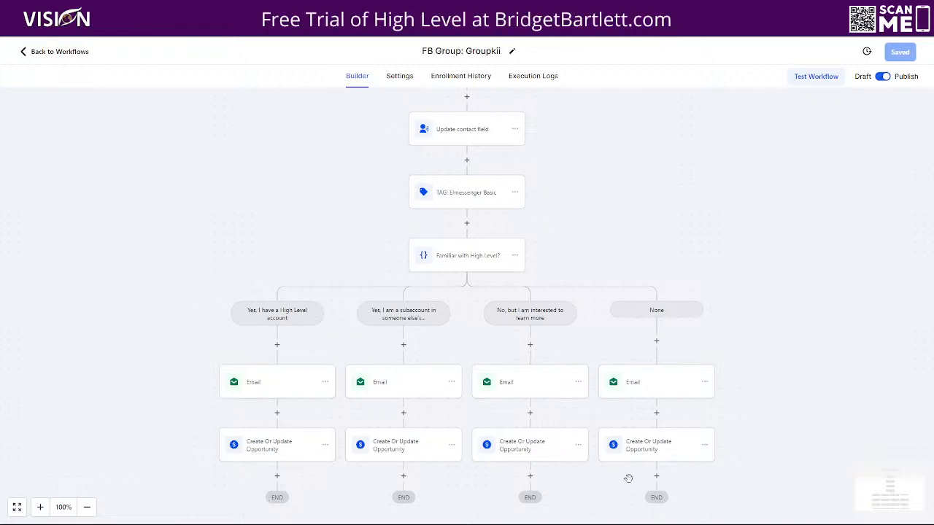
pyautogui.click(235, 442)
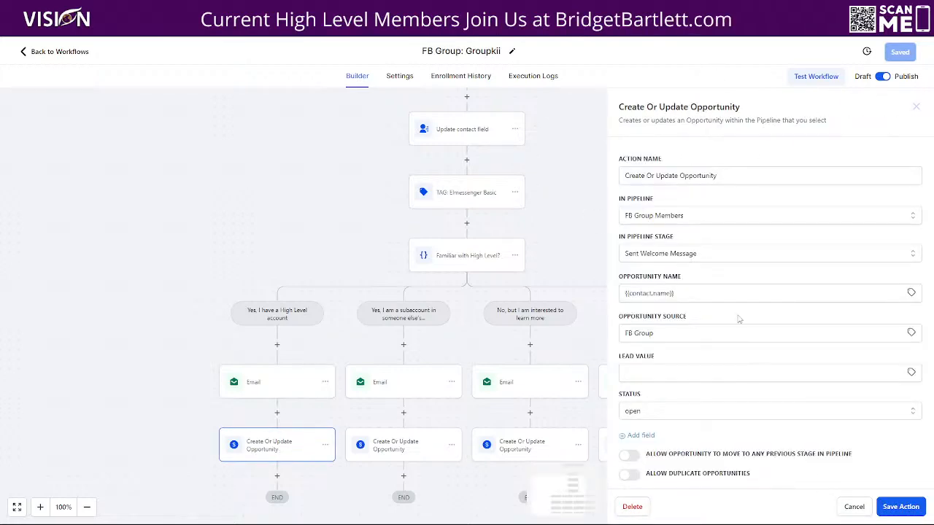
pyautogui.click(854, 506)
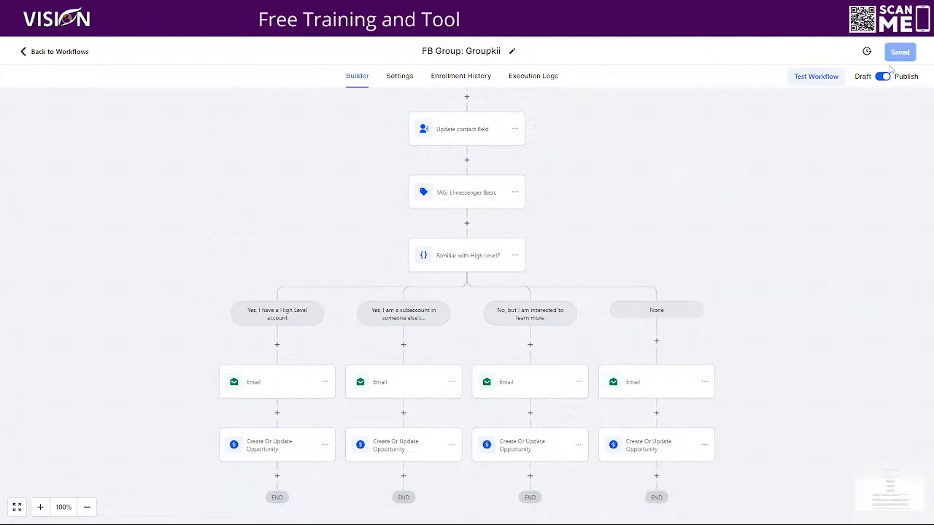